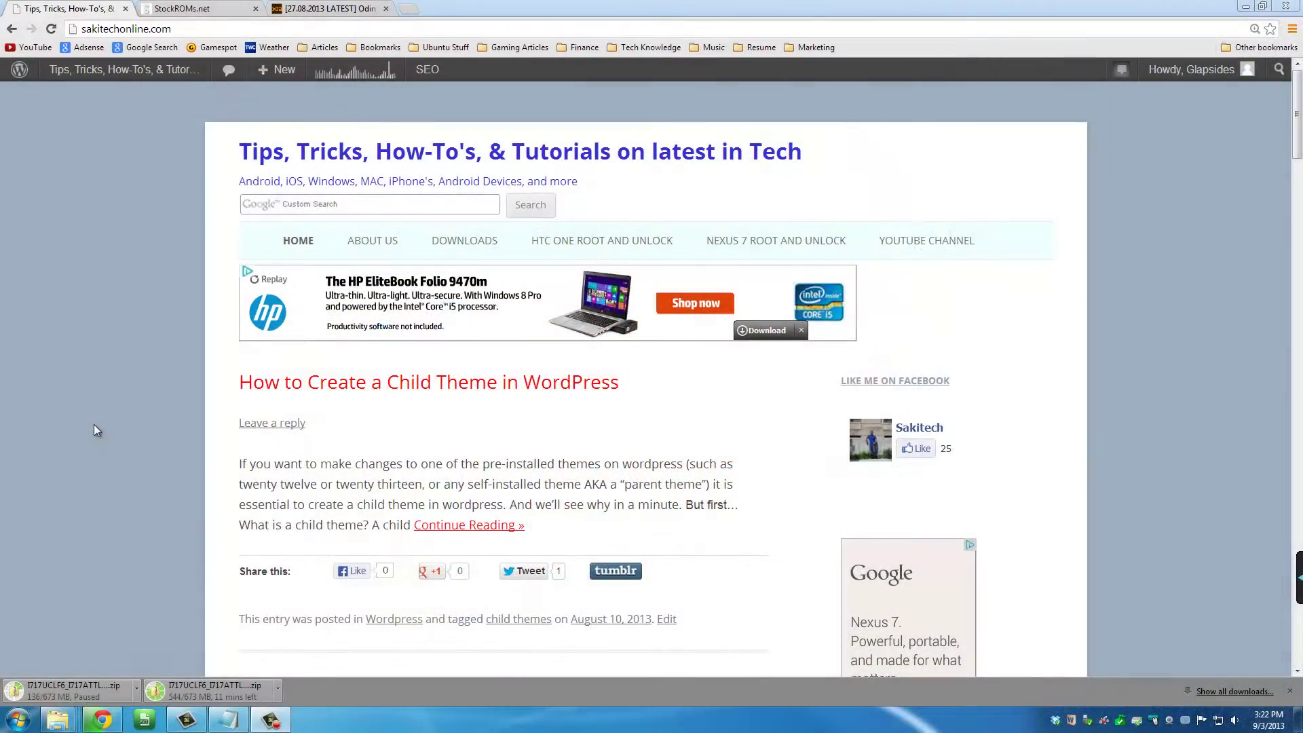
Step: Open sakitechonline's Downloads page and highlight the Stock ROMS and Latest Version of Odin links
{"action": "left_click", "coordinate": [98, 31]}
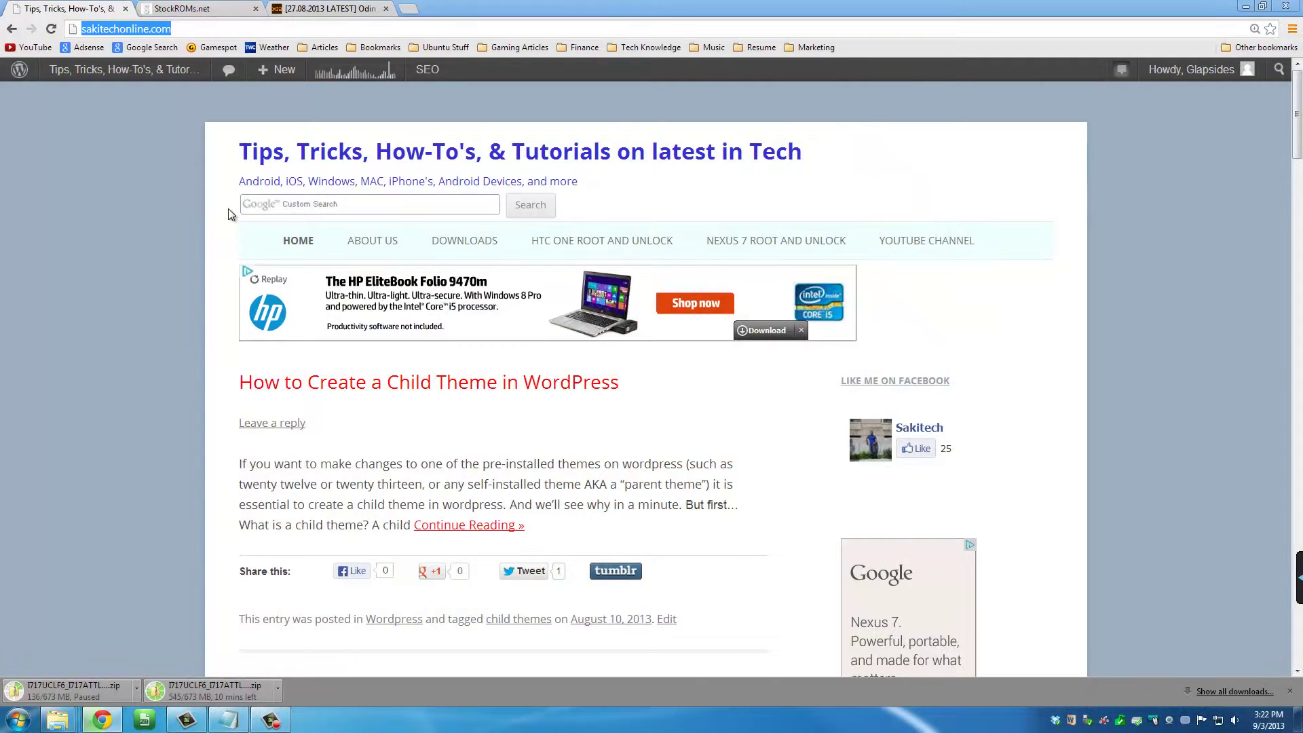
{"action": "left_click", "coordinate": [462, 244]}
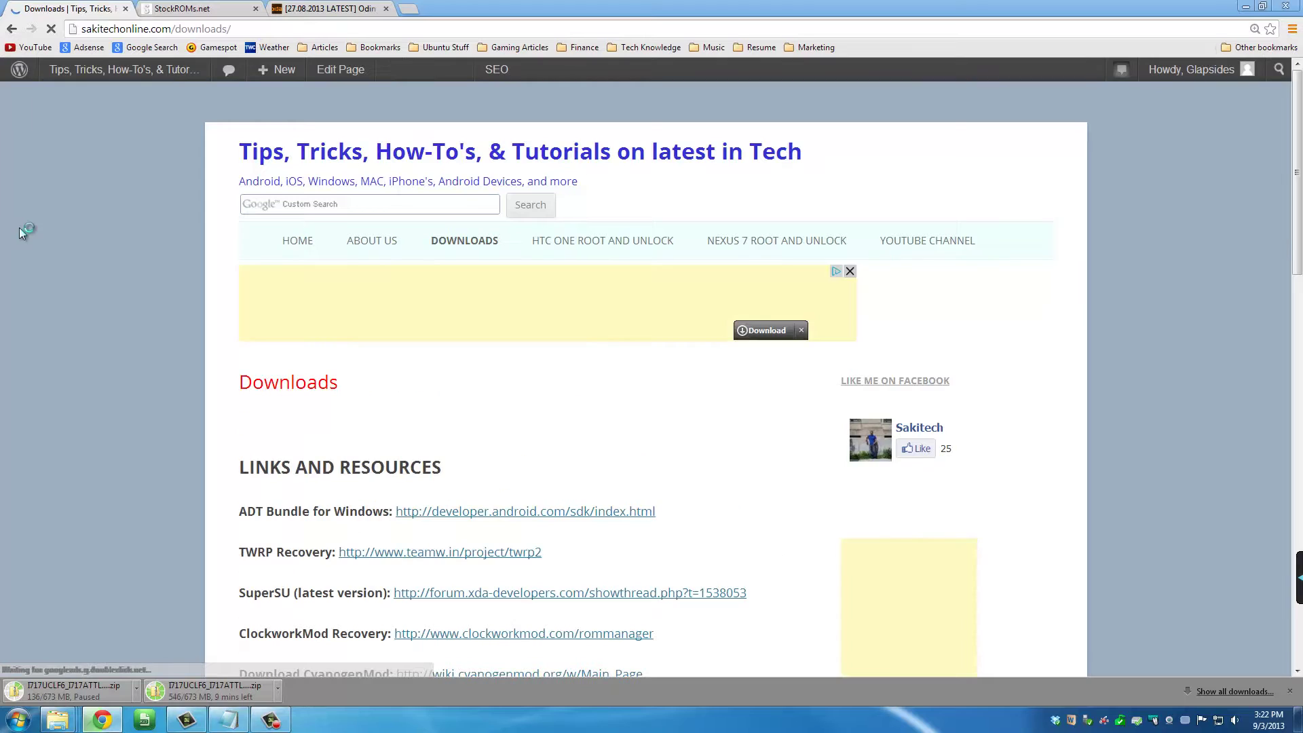
{"action": "scroll", "coordinate": [78, 289], "scroll_direction": "down", "scroll_amount": 8}
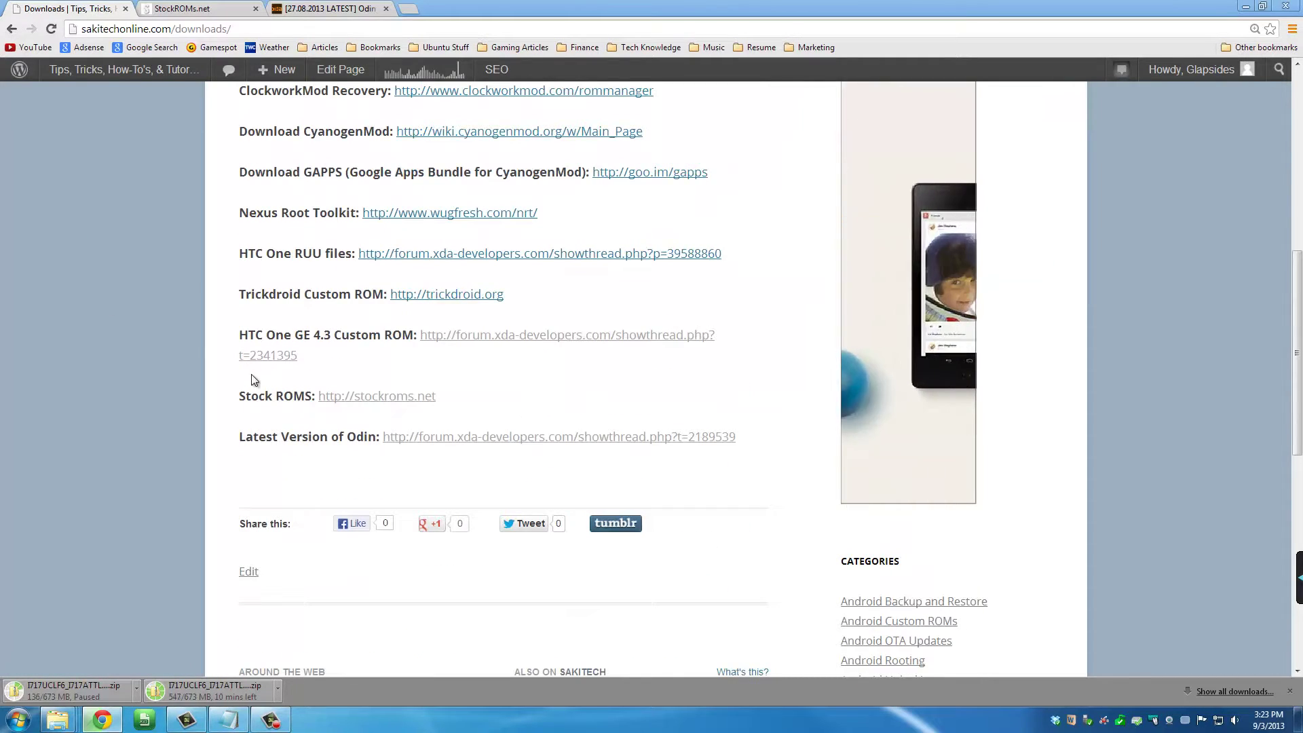
{"action": "left_click_drag", "start_coordinate": [312, 396], "coordinate": [242, 397]}
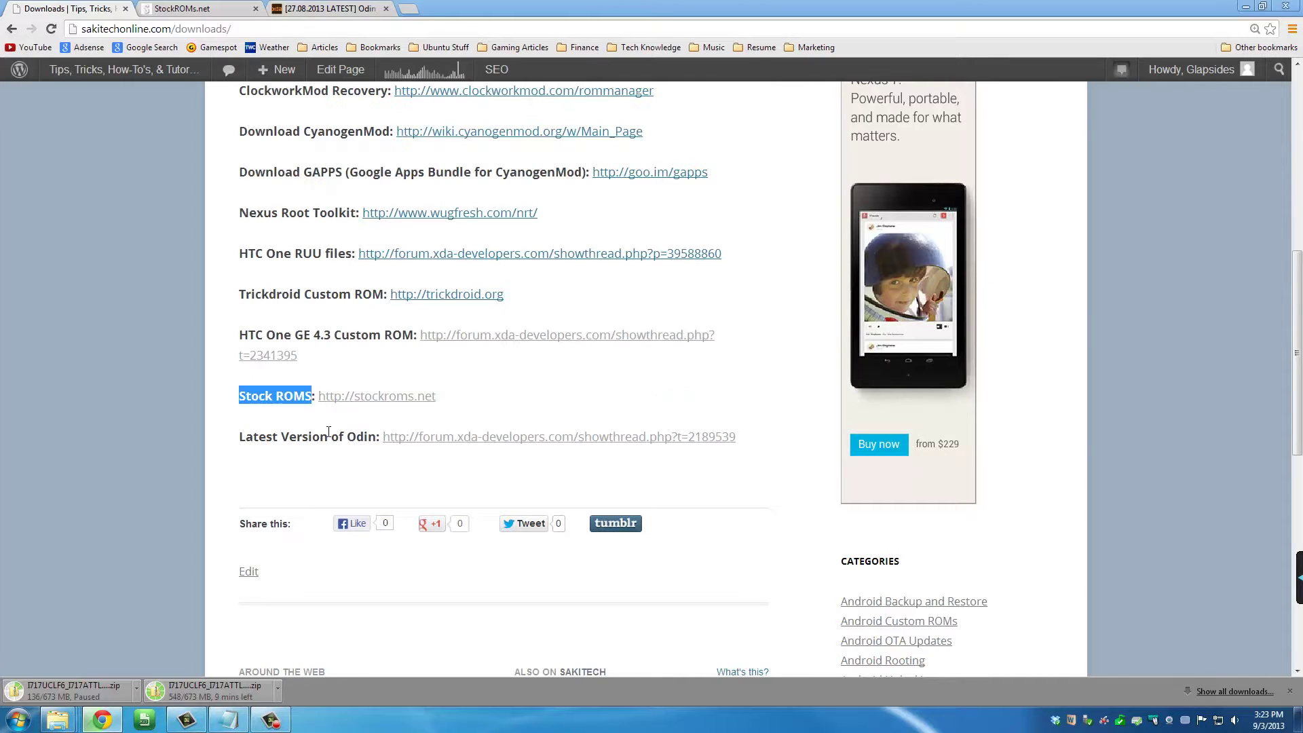
{"action": "left_click_drag", "start_coordinate": [378, 436], "coordinate": [241, 442]}
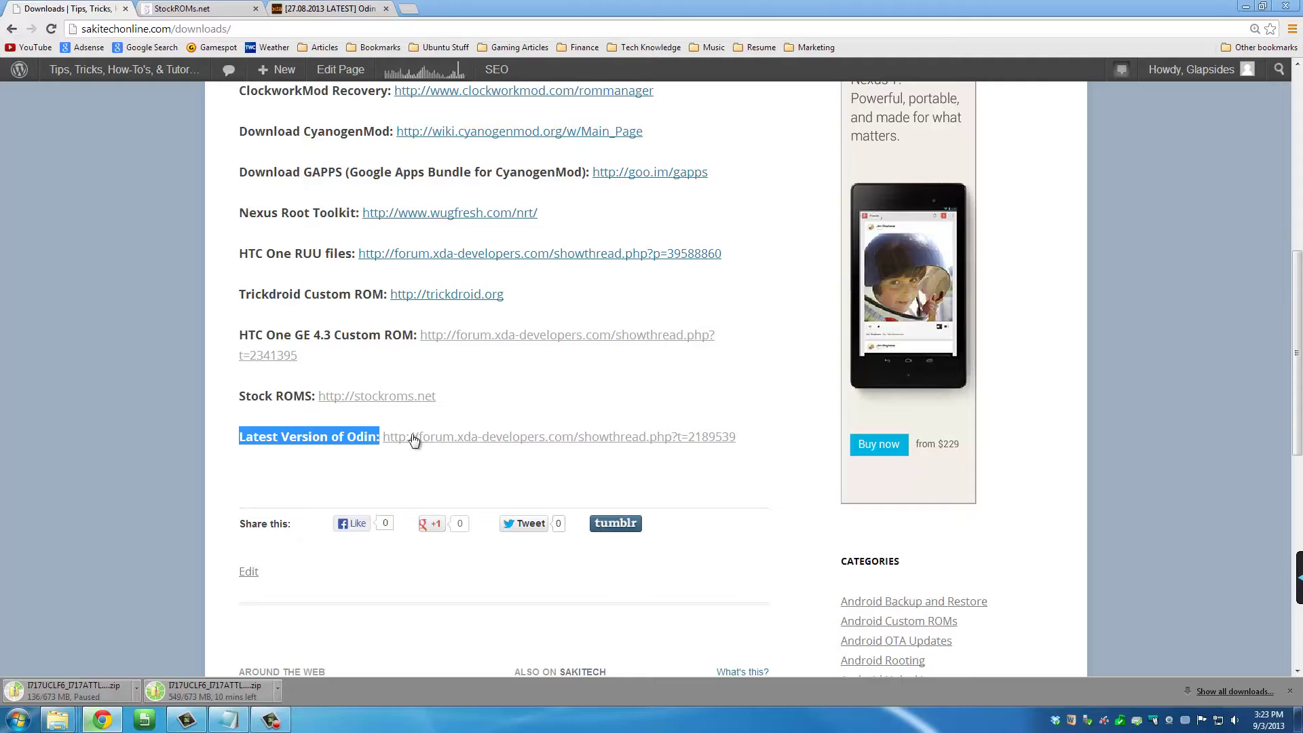
Step: On the XDA Odin thread, highlight the download line offering Odin v3.09 through v1.83
{"action": "left_click", "coordinate": [343, 8]}
{"action": "scroll", "coordinate": [237, 164], "scroll_direction": "up", "scroll_amount": 10}
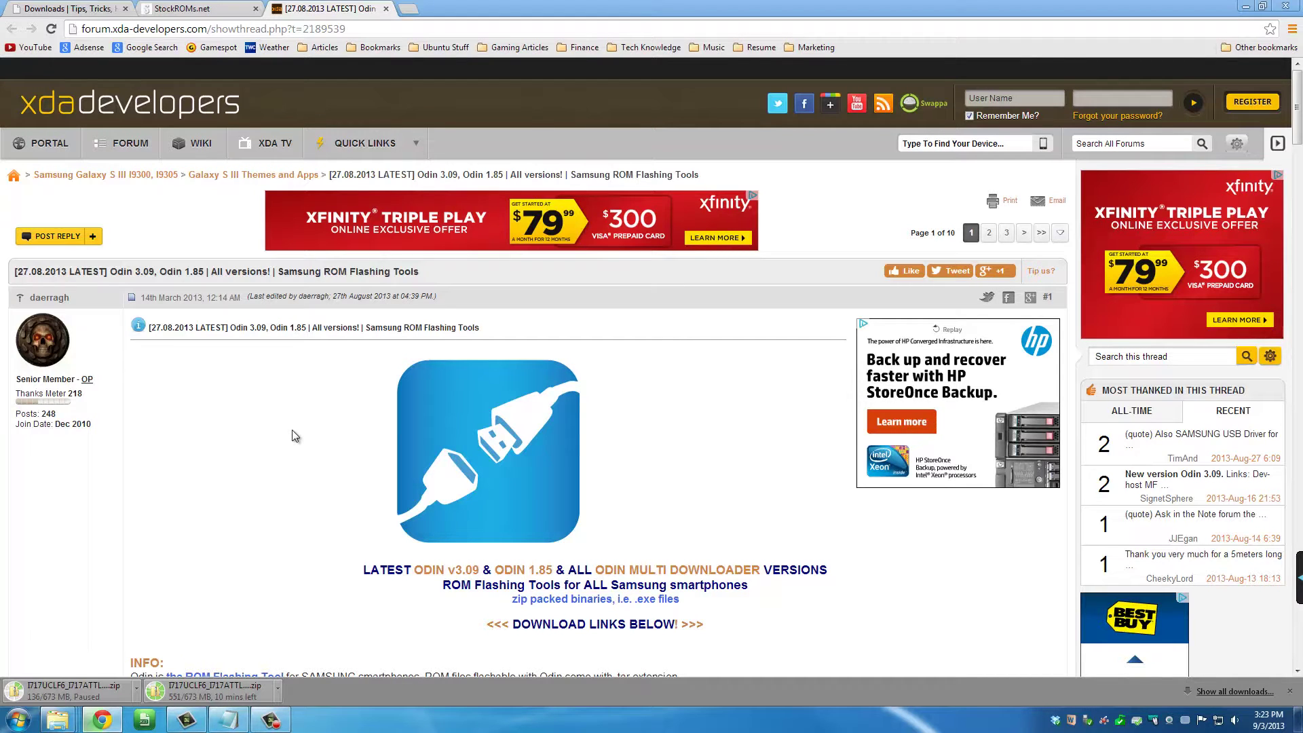
{"action": "scroll", "coordinate": [285, 431], "scroll_direction": "down", "scroll_amount": 3}
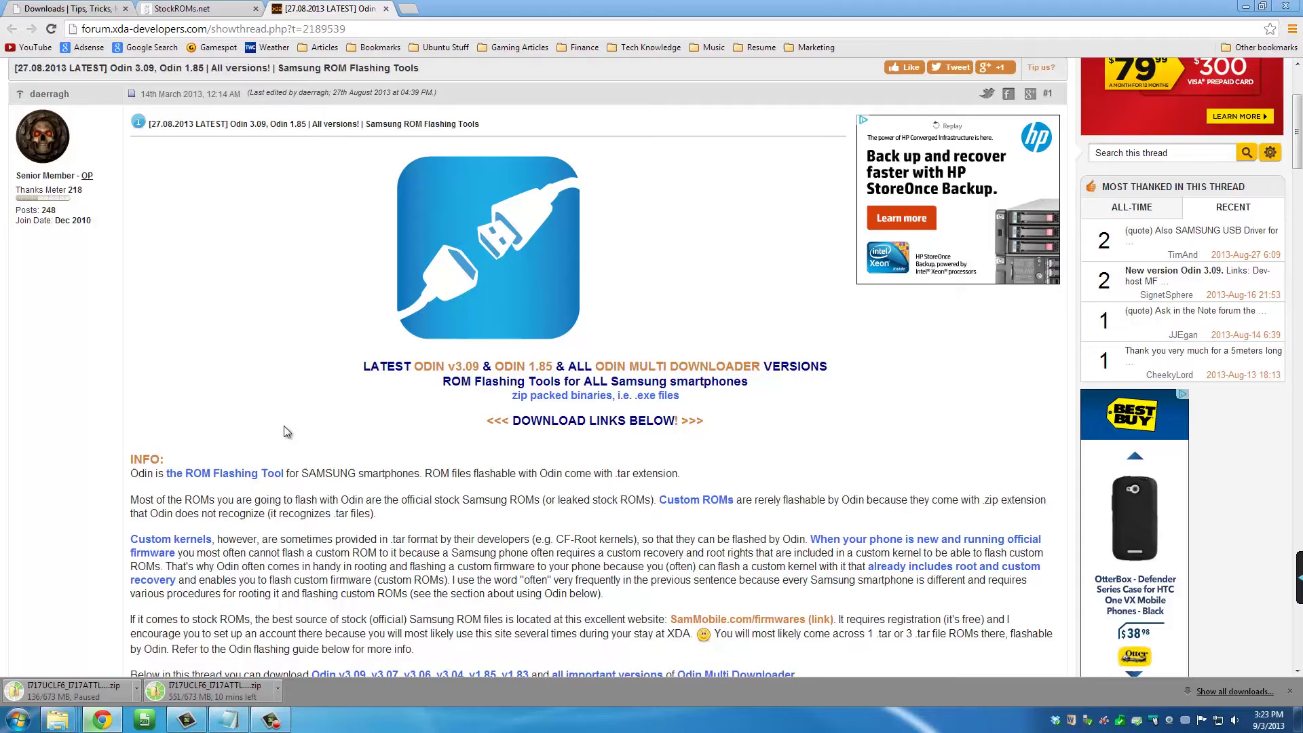
{"action": "scroll", "coordinate": [283, 426], "scroll_direction": "down", "scroll_amount": 6}
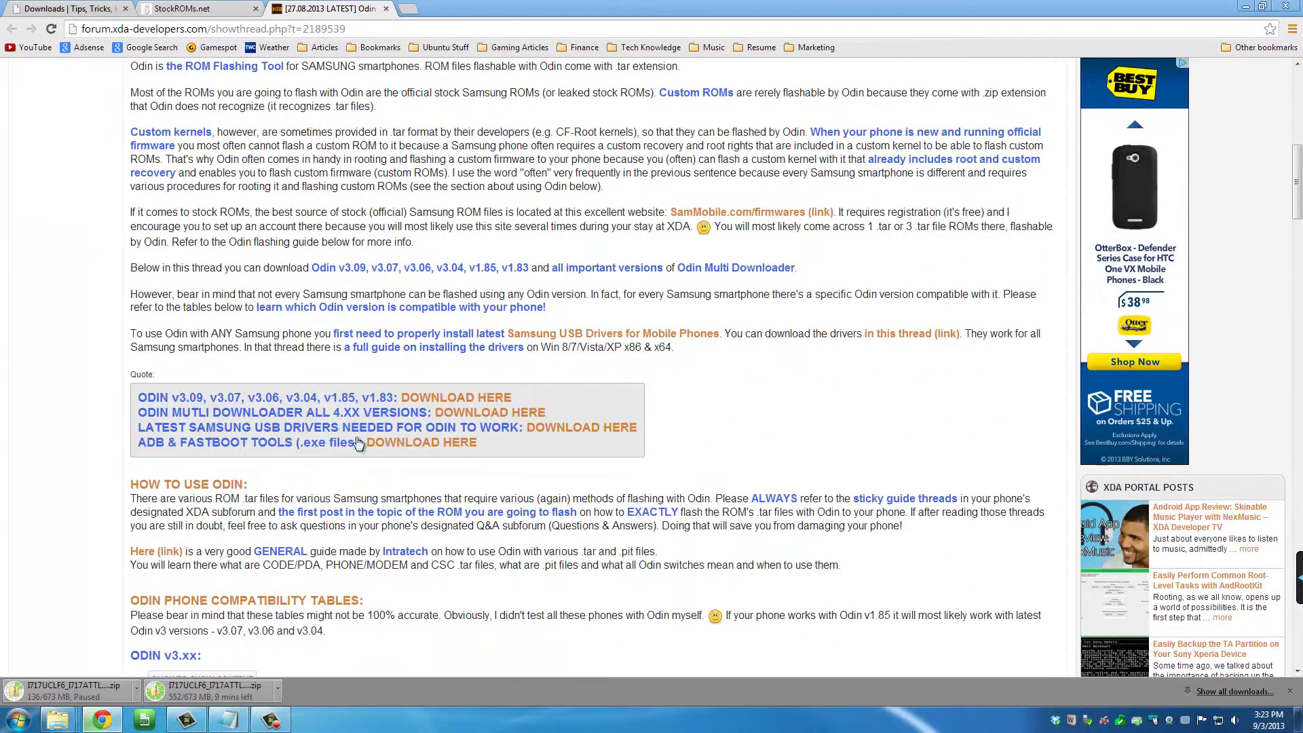
{"action": "mouse_move", "coordinate": [506, 446]}
{"action": "left_mouse_down"}
{"action": "mouse_move", "coordinate": [135, 412]}
{"action": "mouse_move", "coordinate": [129, 397]}
{"action": "left_mouse_up"}
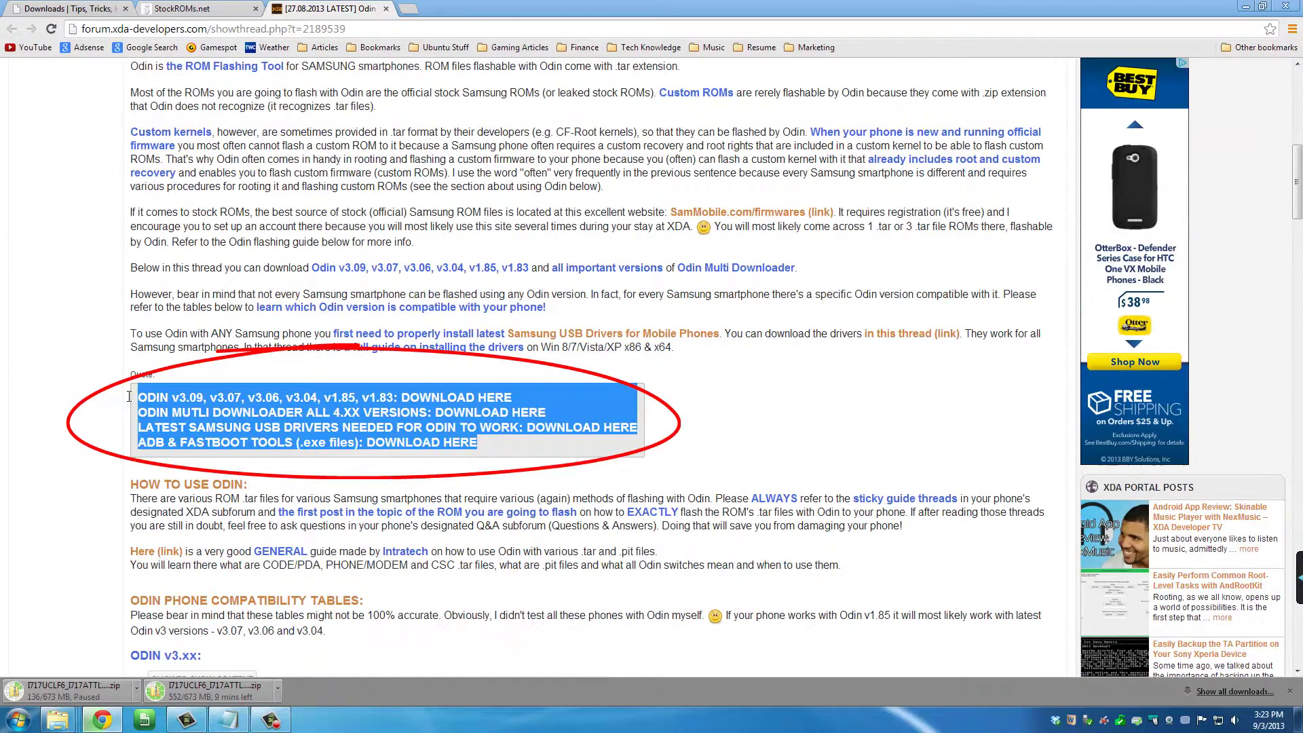
{"action": "left_click", "coordinate": [135, 405]}
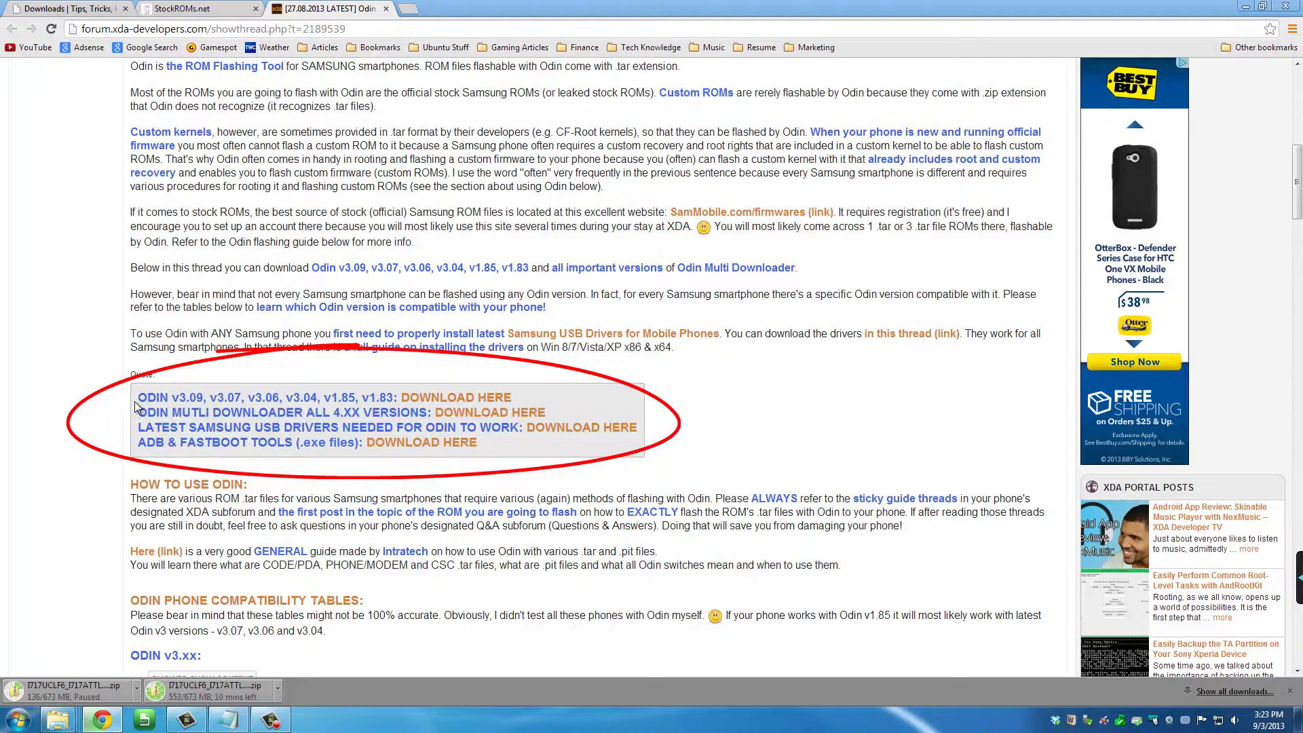
{"action": "left_click_drag", "start_coordinate": [149, 396], "coordinate": [406, 399]}
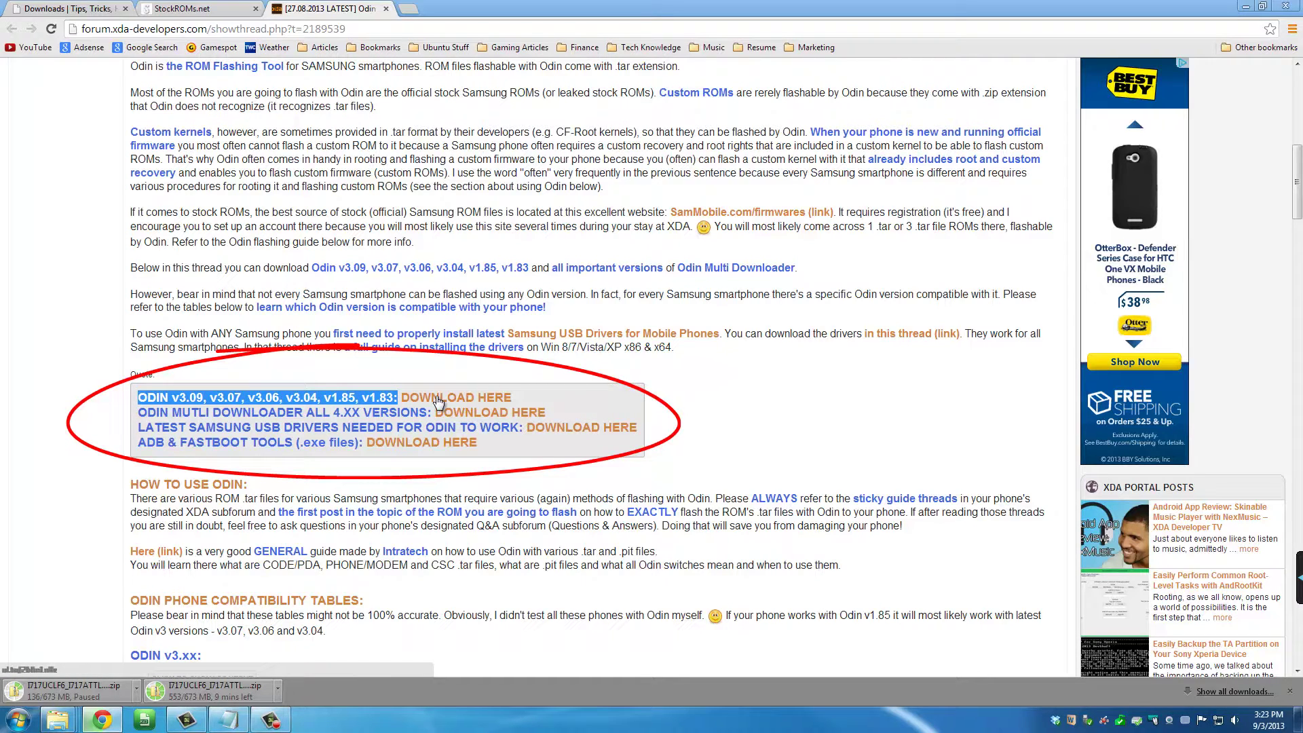
{"action": "left_click", "coordinate": [154, 396]}
{"action": "left_click_drag", "start_coordinate": [140, 400], "coordinate": [399, 398]}
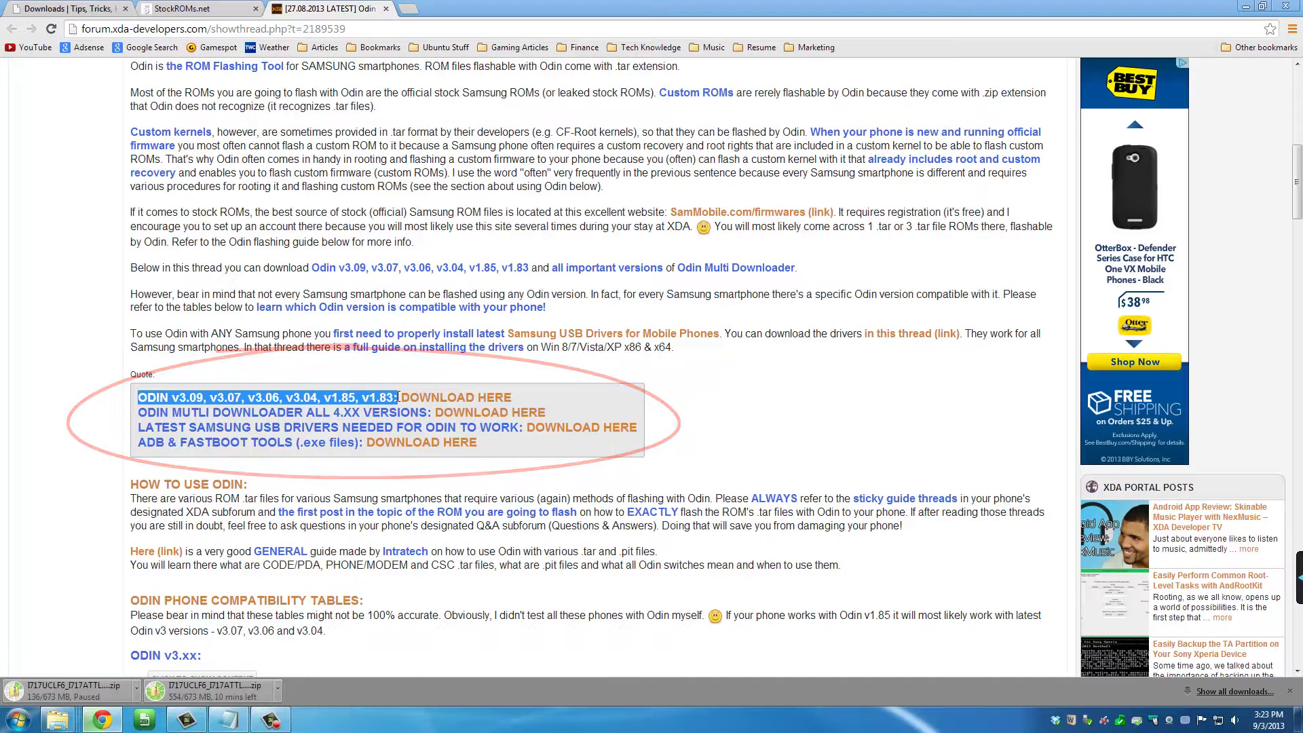
Step: Expand the ODIN v1.85 compatibility list and highlight all its Samsung devices
{"action": "scroll", "coordinate": [219, 412], "scroll_direction": "down", "scroll_amount": 4}
{"action": "scroll", "coordinate": [219, 412], "scroll_direction": "down", "scroll_amount": 1}
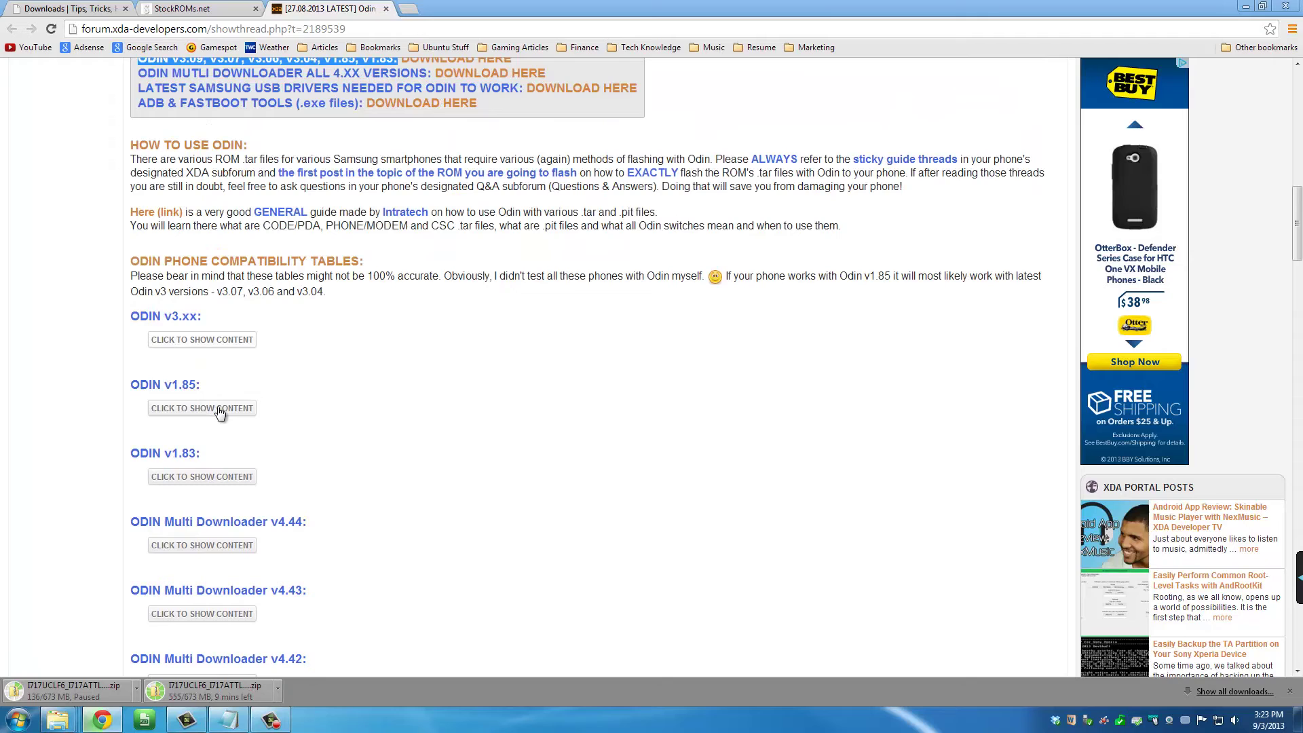
{"action": "left_click_drag", "start_coordinate": [215, 387], "coordinate": [138, 391]}
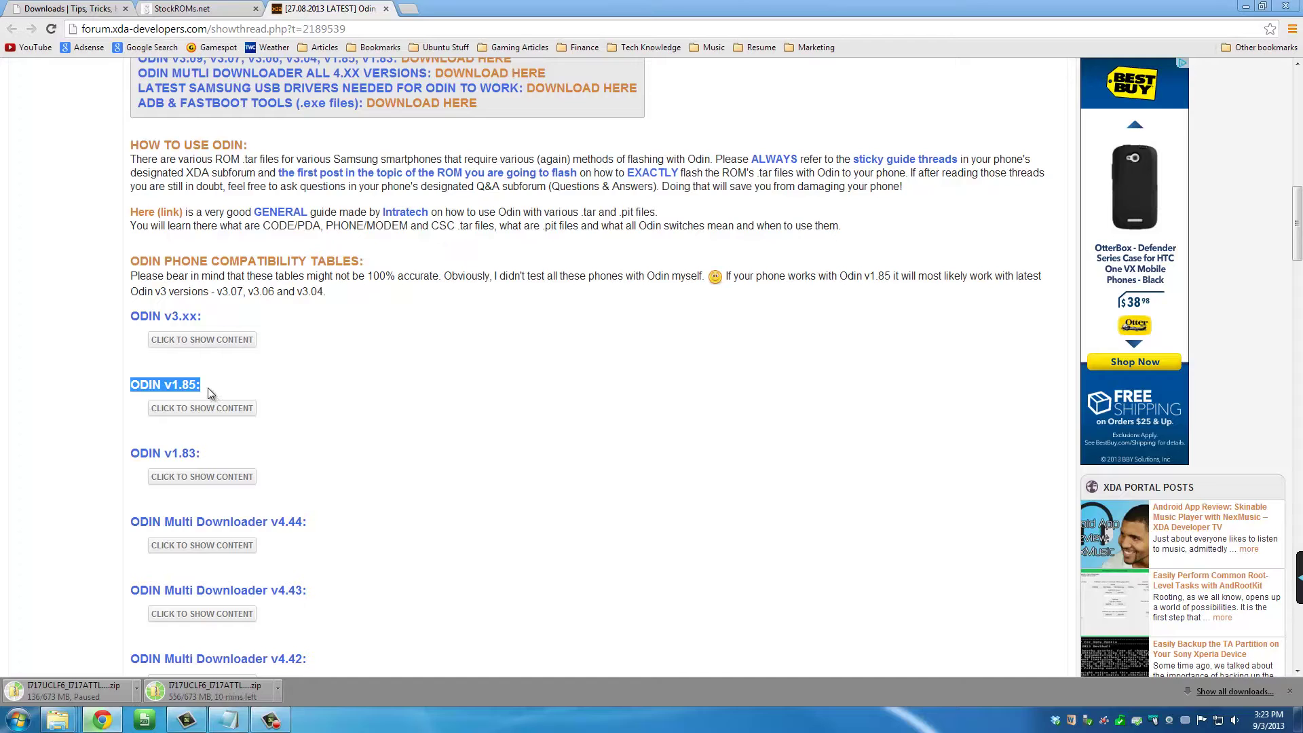
{"action": "left_click", "coordinate": [206, 409]}
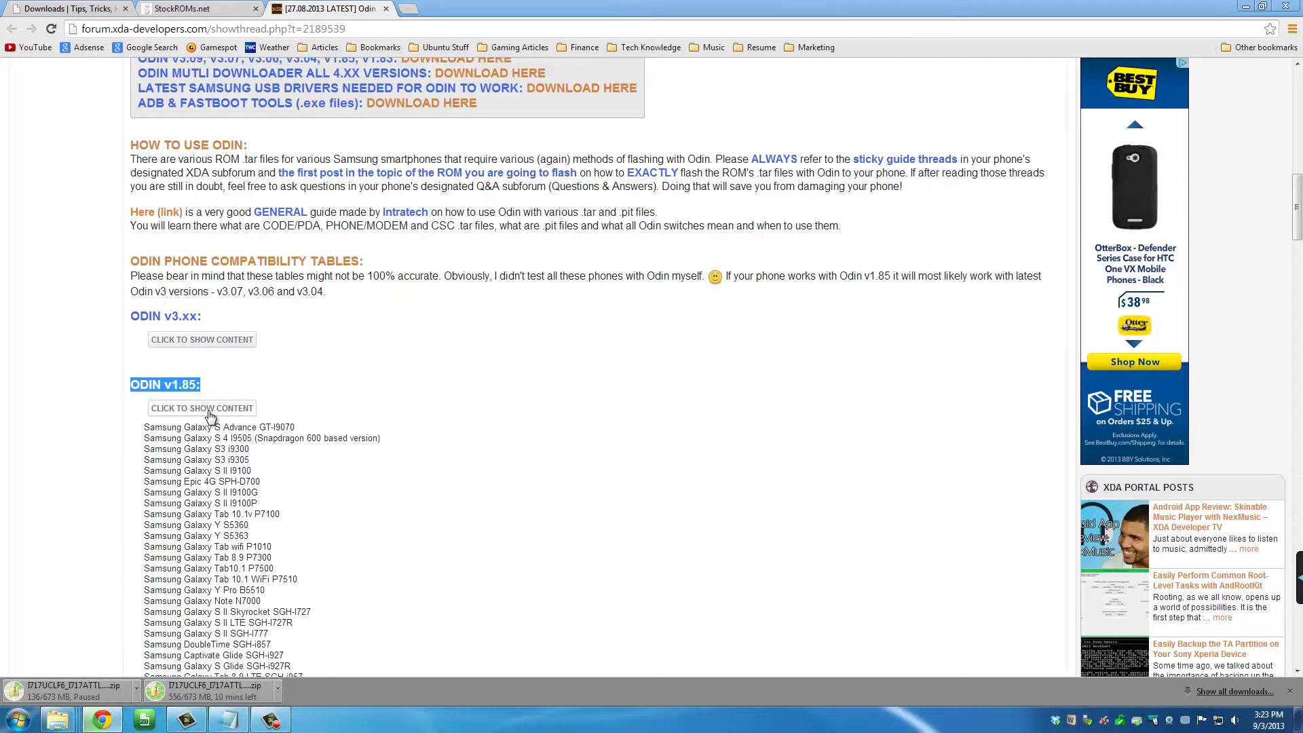
{"action": "scroll", "coordinate": [251, 589], "scroll_direction": "down", "scroll_amount": 5}
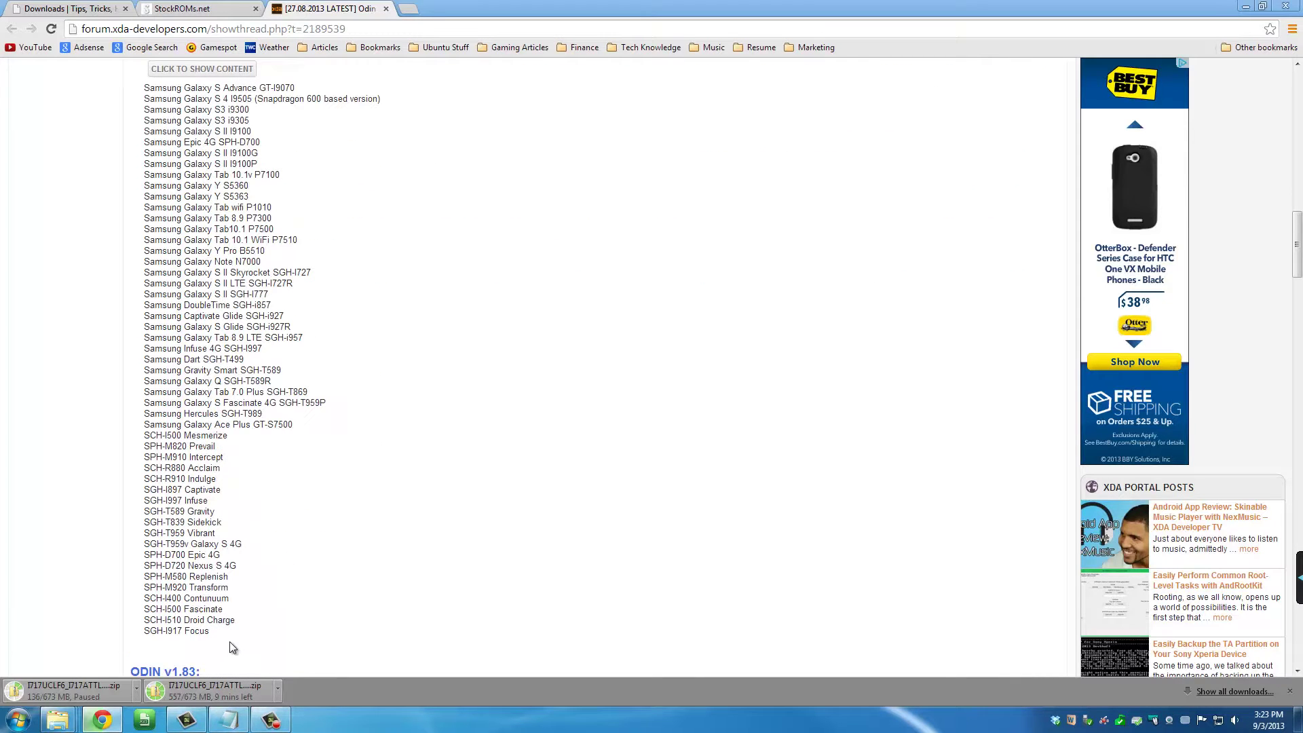
{"action": "left_click_drag", "start_coordinate": [229, 646], "coordinate": [138, 88]}
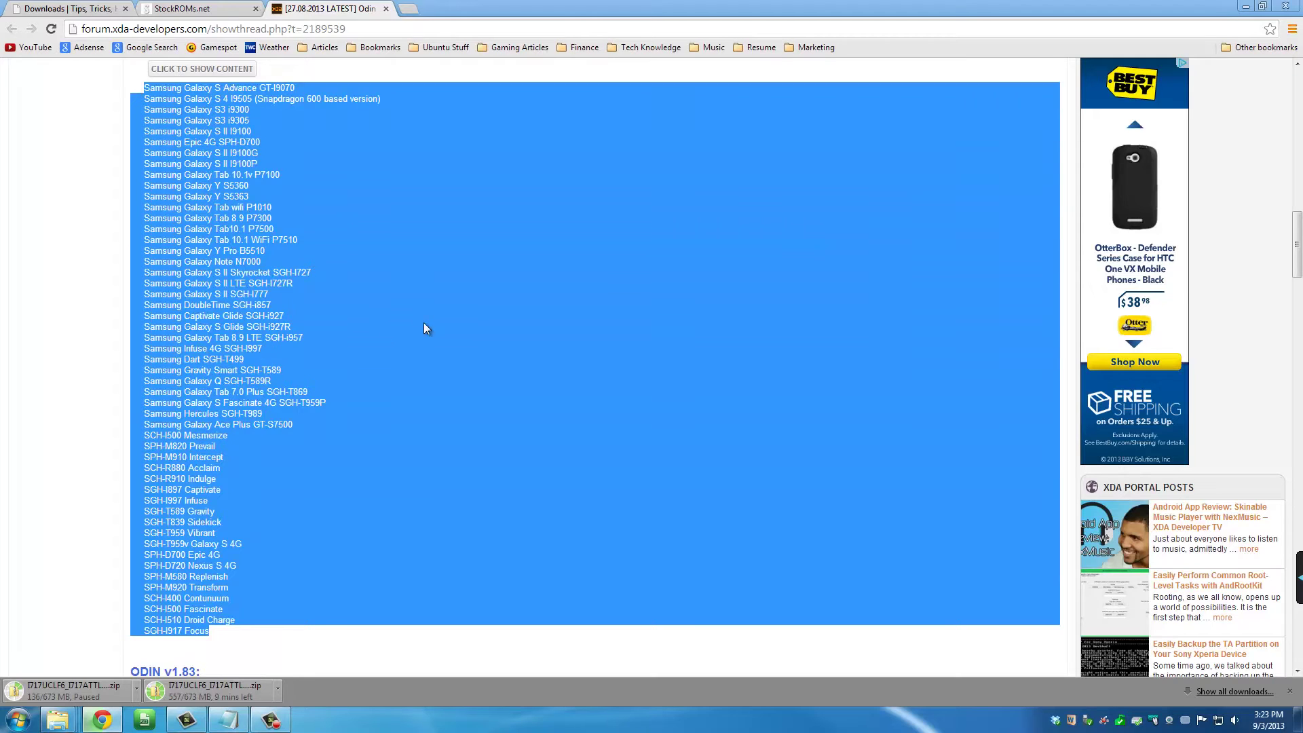
Step: Collapse the ODIN v1.85 device list again
{"action": "scroll", "coordinate": [331, 383], "scroll_direction": "up", "scroll_amount": 3}
{"action": "left_click_drag", "start_coordinate": [216, 253], "coordinate": [131, 253]}
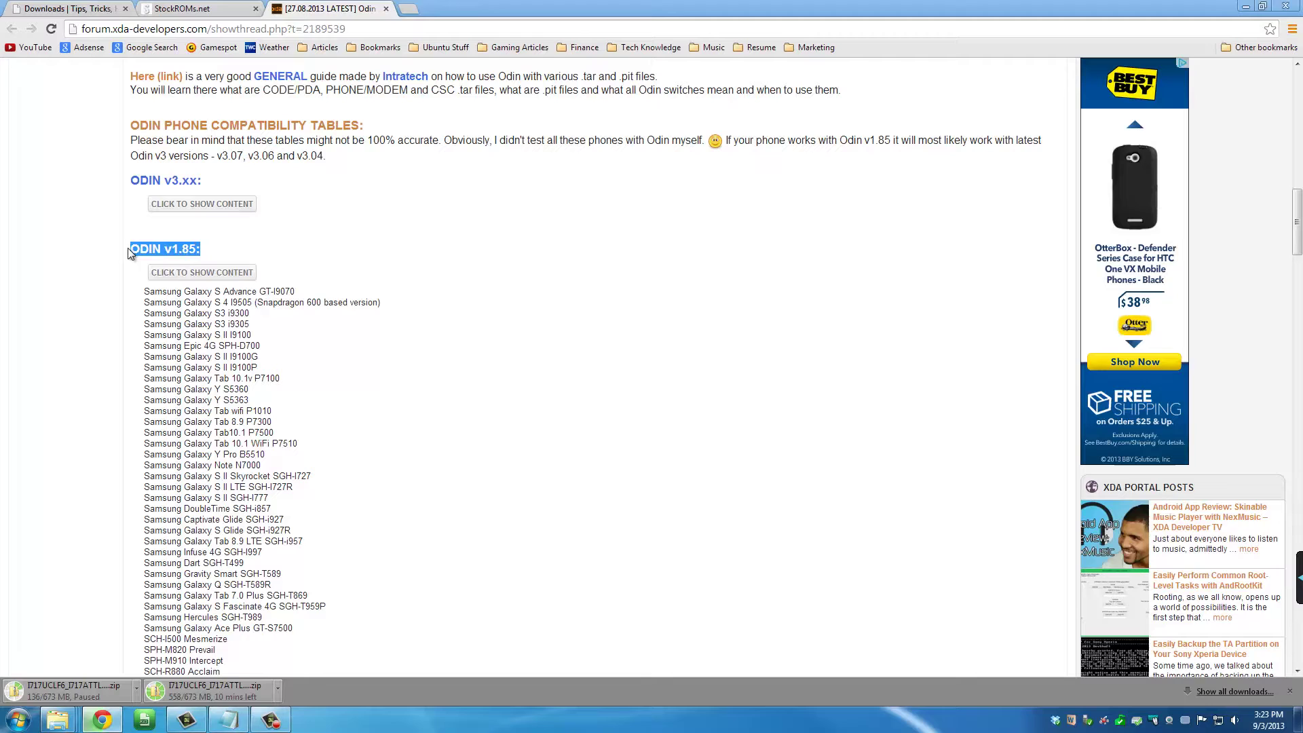
{"action": "left_click", "coordinate": [197, 273]}
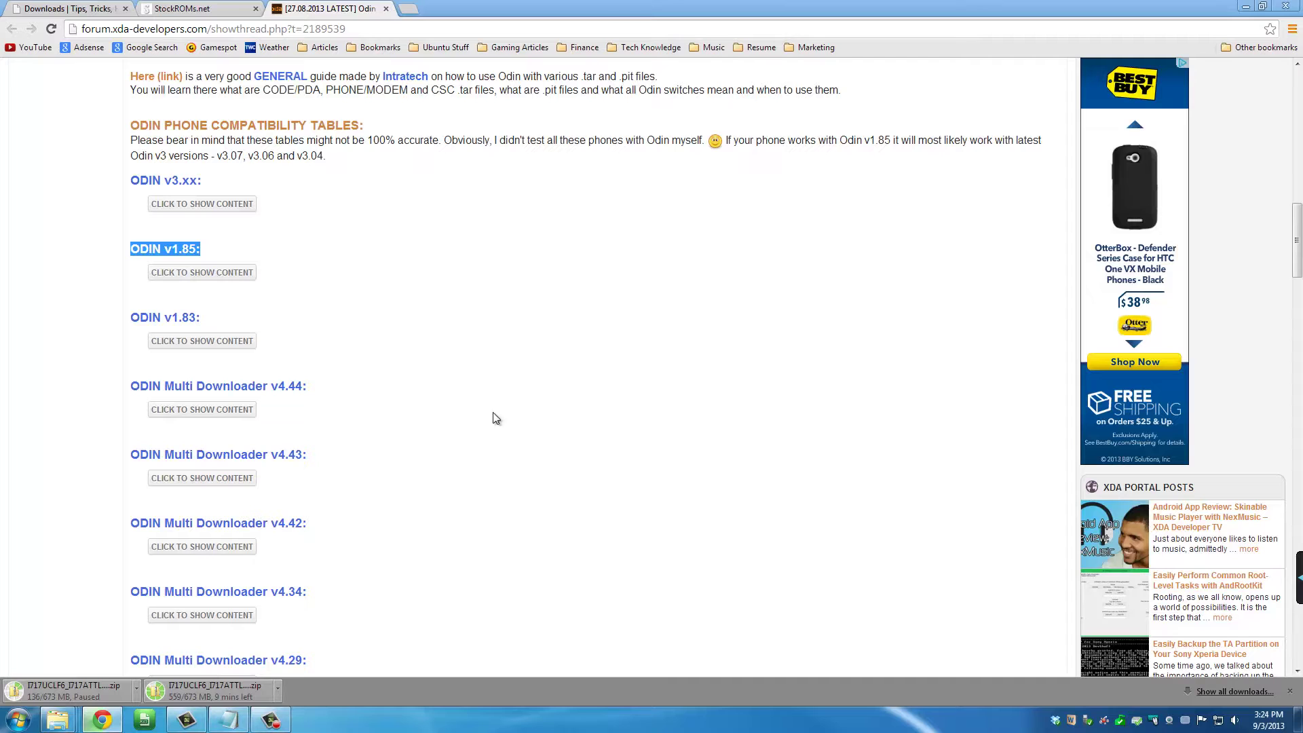
{"action": "left_click", "coordinate": [203, 278]}
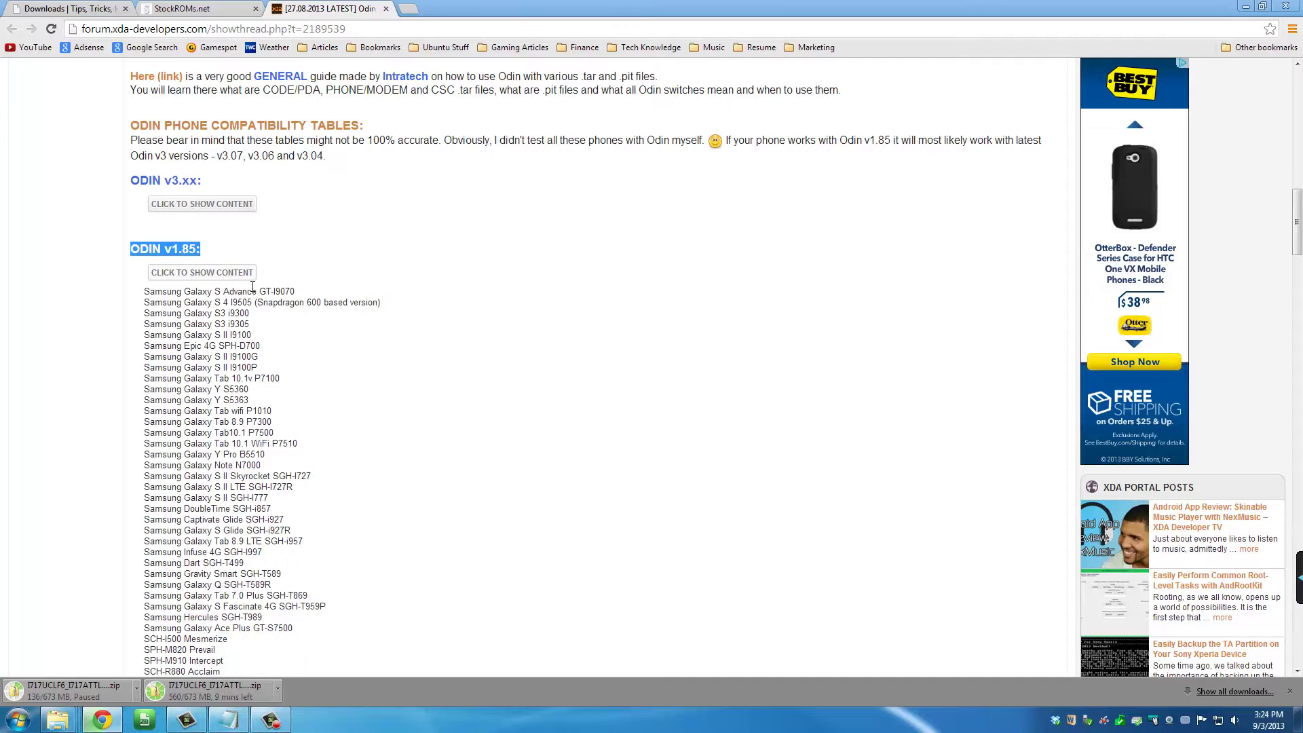
{"action": "left_click", "coordinate": [204, 277]}
{"action": "scroll", "coordinate": [336, 359], "scroll_direction": "up", "scroll_amount": 3}
{"action": "scroll", "coordinate": [337, 359], "scroll_direction": "up", "scroll_amount": 2}
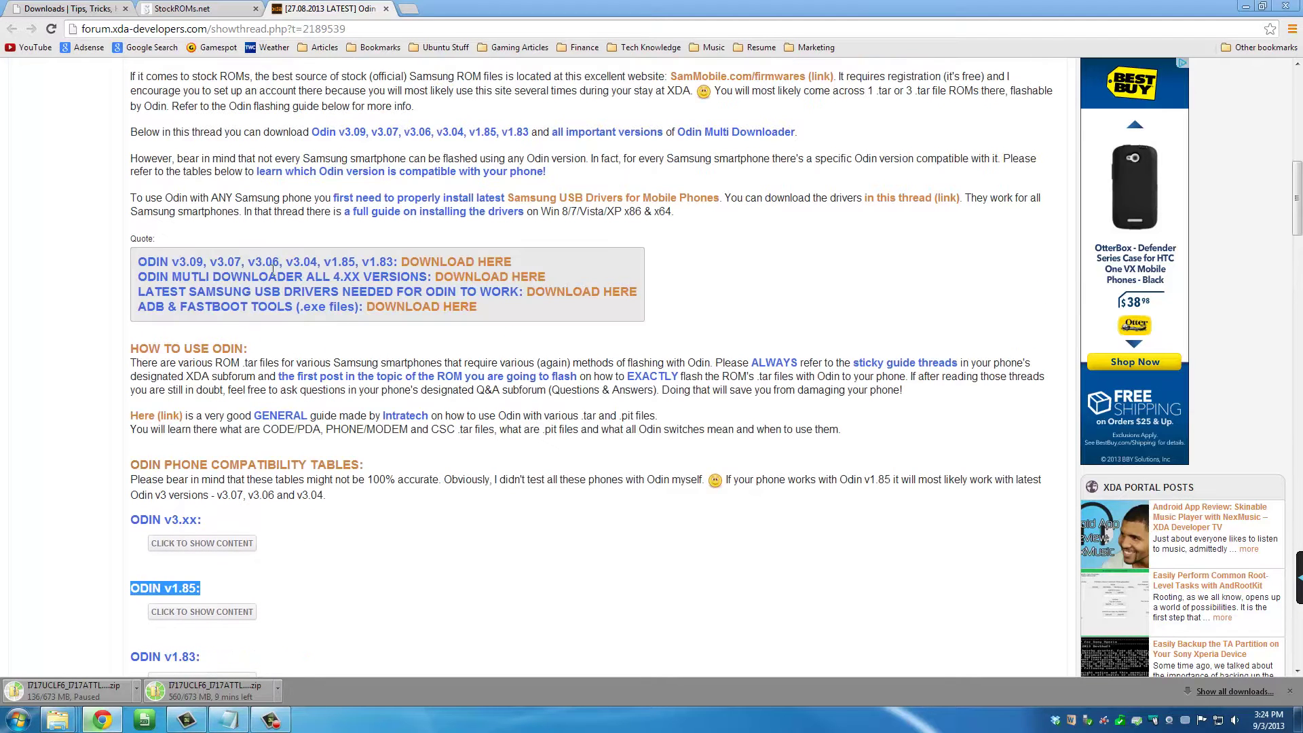
{"action": "left_click_drag", "start_coordinate": [132, 268], "coordinate": [538, 269]}
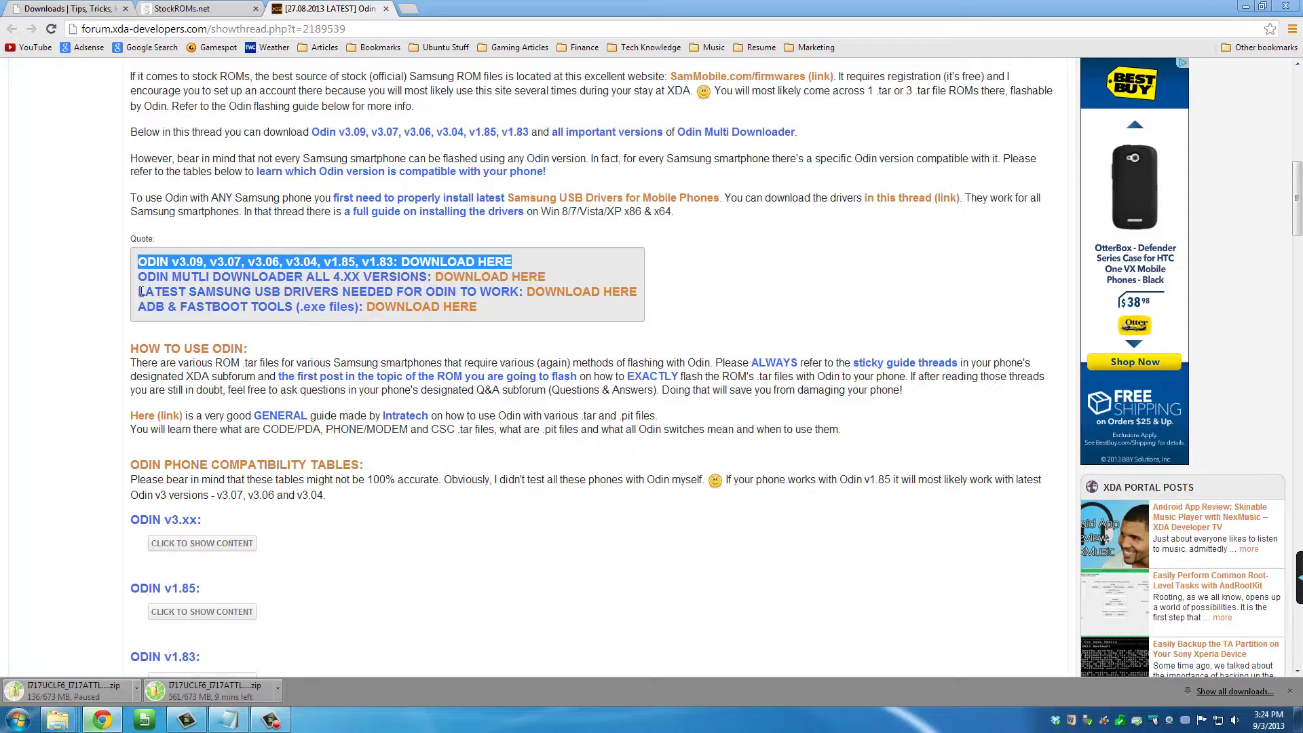
{"action": "left_click_drag", "start_coordinate": [140, 291], "coordinate": [524, 295]}
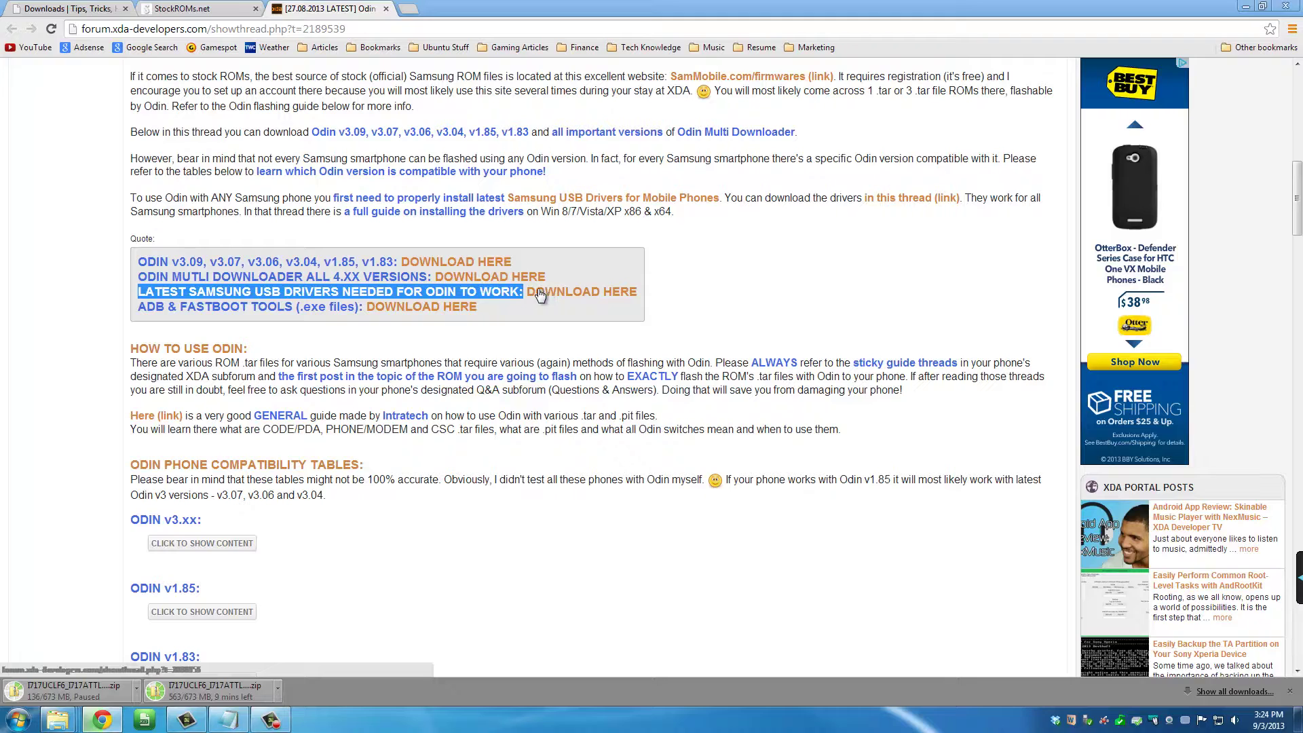
{"action": "left_click", "coordinate": [506, 298]}
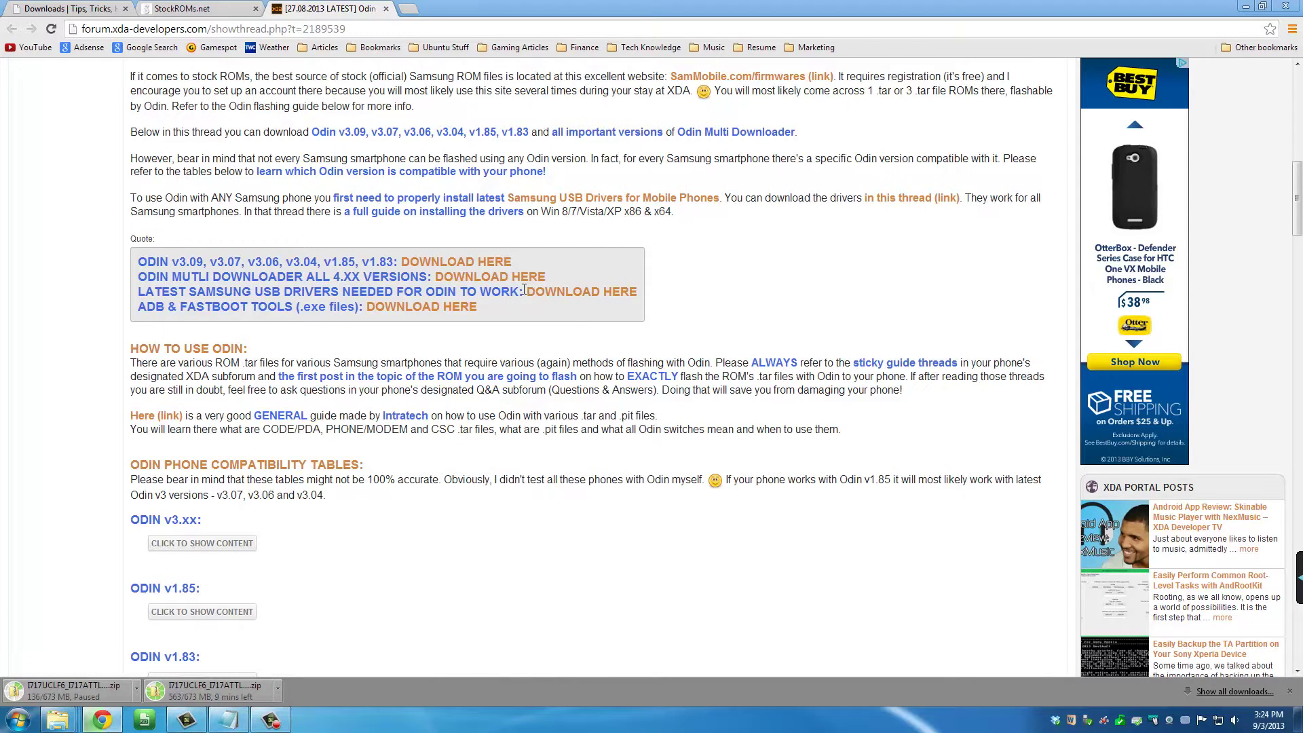
{"action": "left_click_drag", "start_coordinate": [526, 293], "coordinate": [137, 294]}
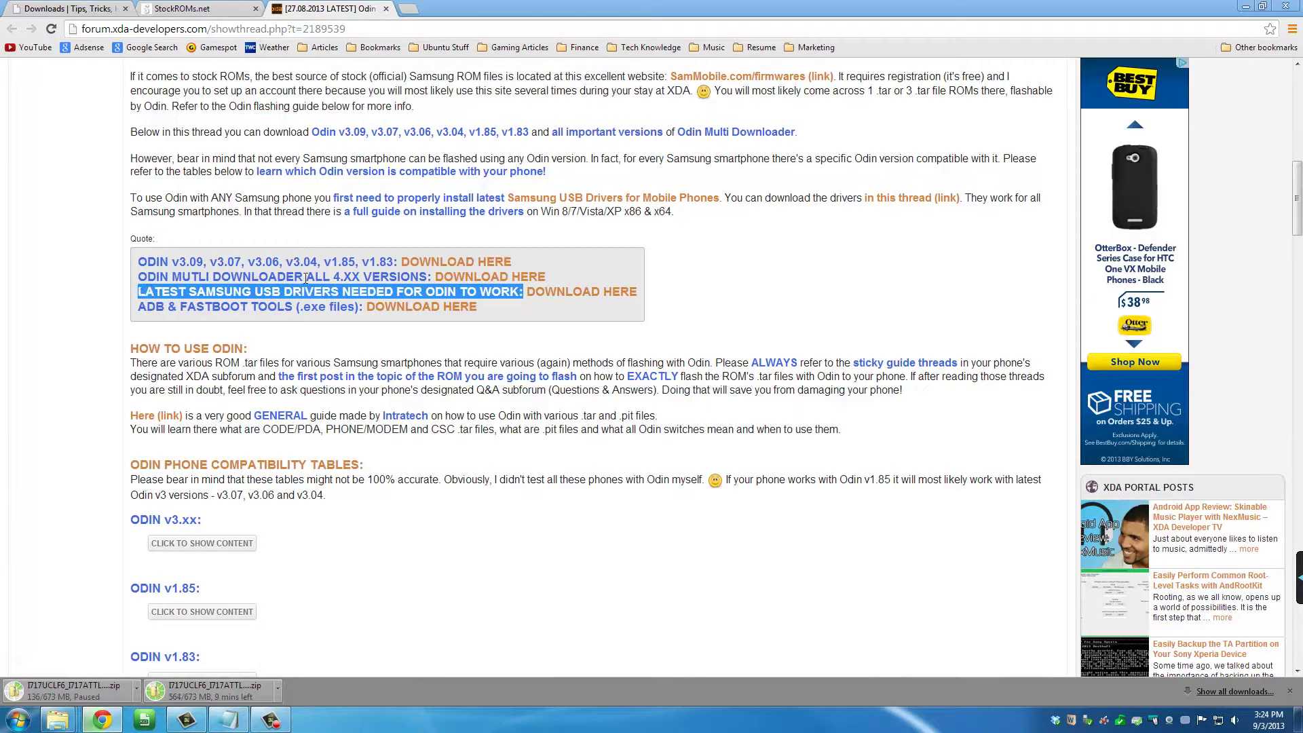
{"action": "left_click", "coordinate": [406, 270]}
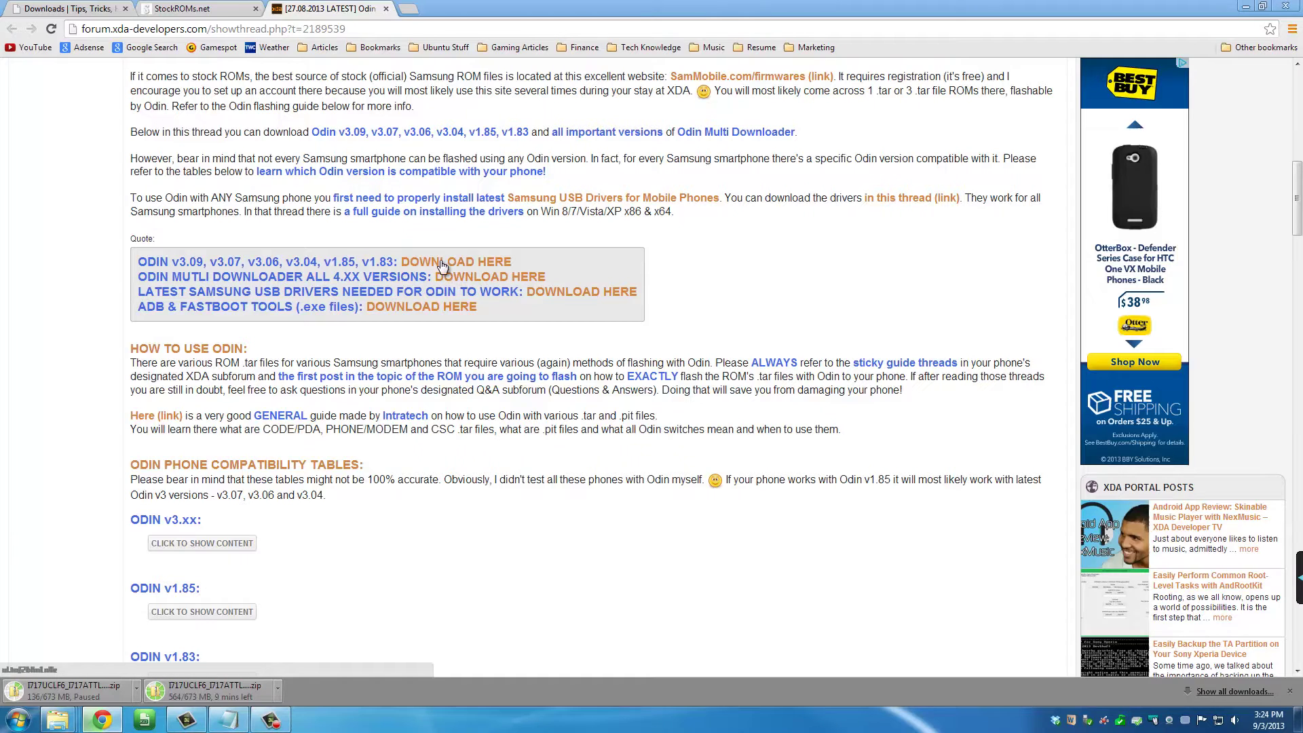
{"action": "left_click_drag", "start_coordinate": [514, 262], "coordinate": [404, 262]}
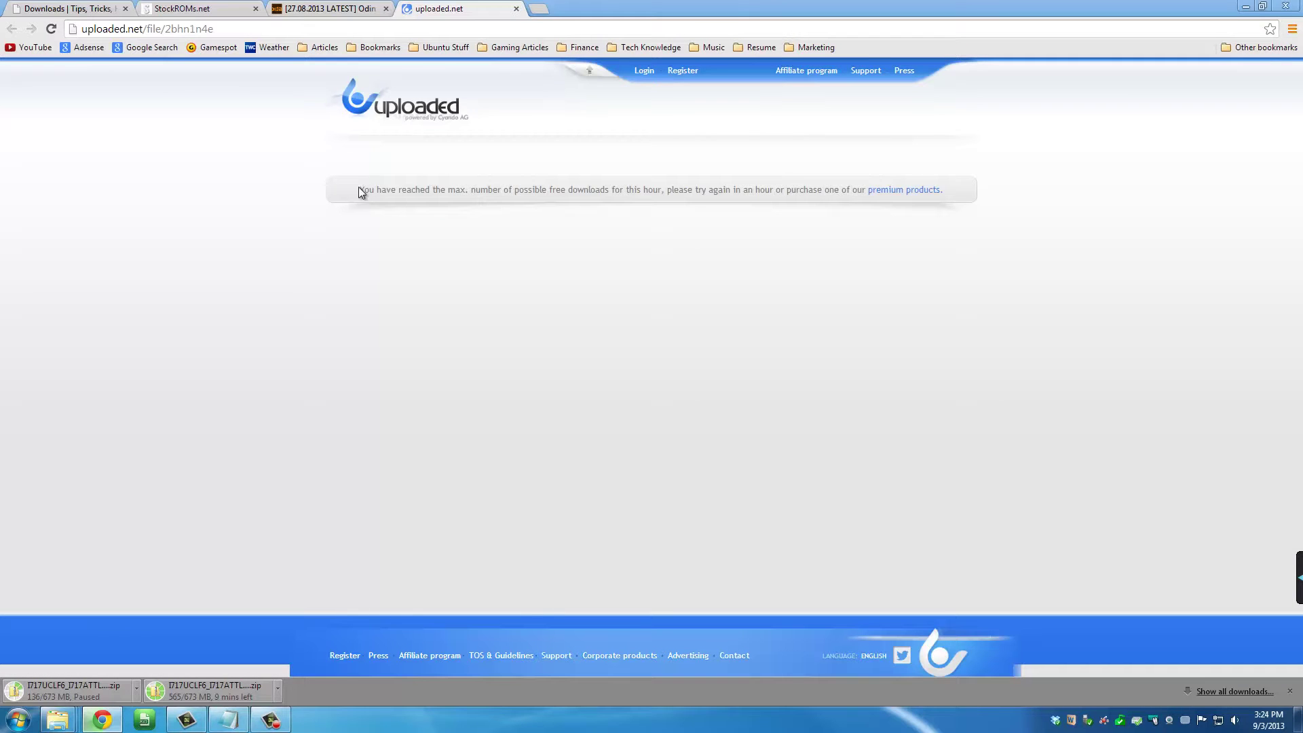
{"action": "left_click_drag", "start_coordinate": [361, 189], "coordinate": [612, 192]}
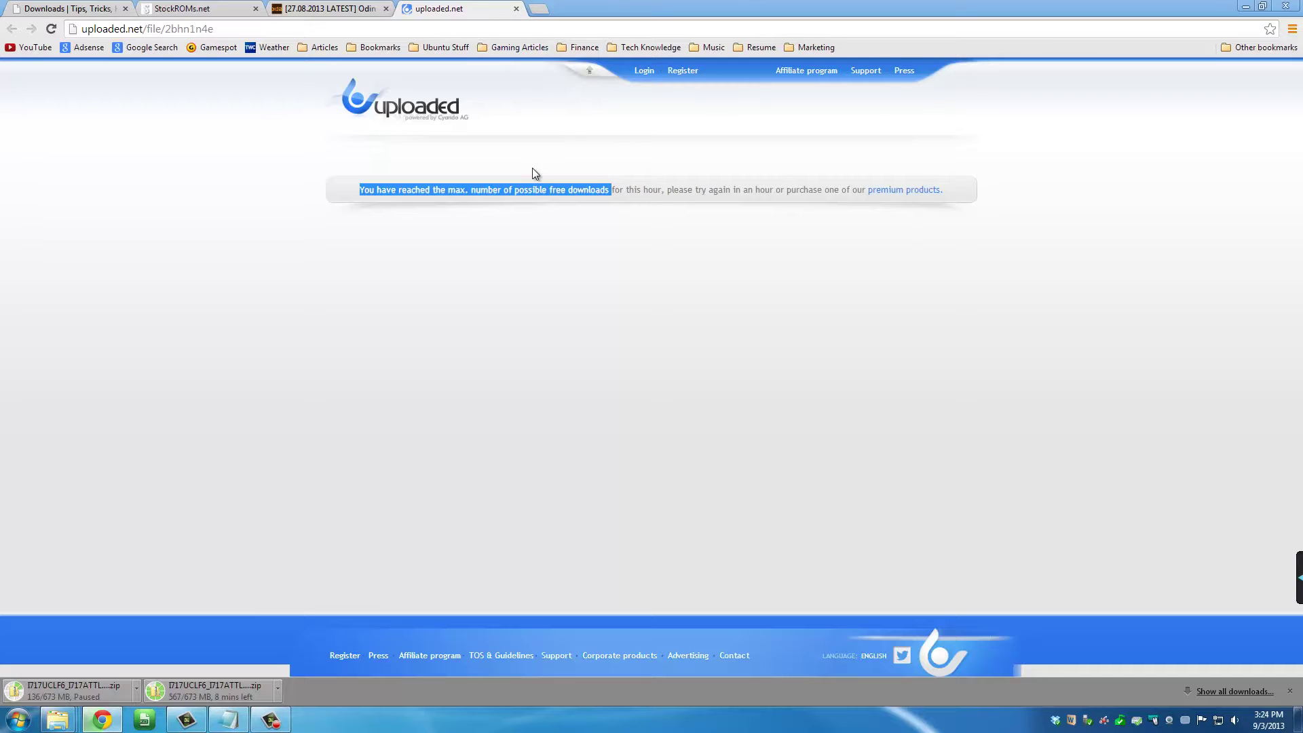
{"action": "left_click", "coordinate": [517, 8]}
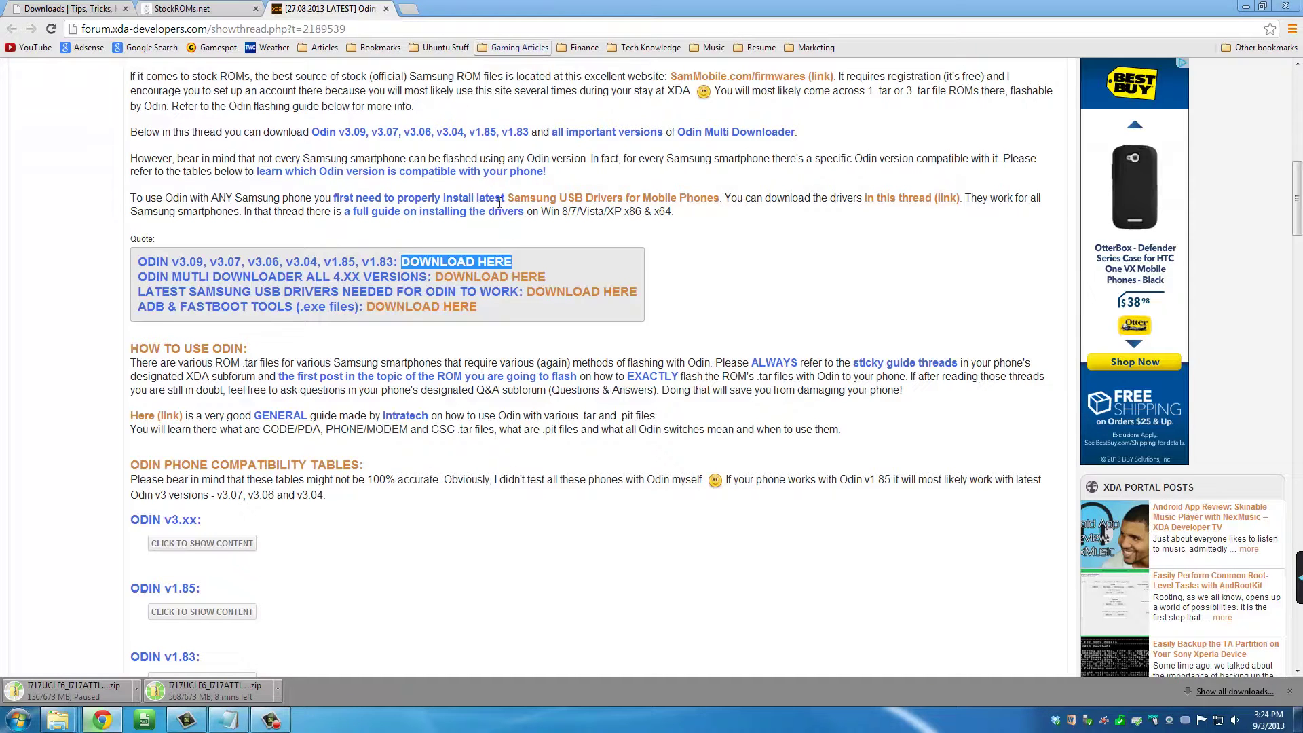
Step: Follow the Stock ROMS link on StockROMs.net into GalaxyNote > SGH-i717
{"action": "left_click", "coordinate": [69, 7]}
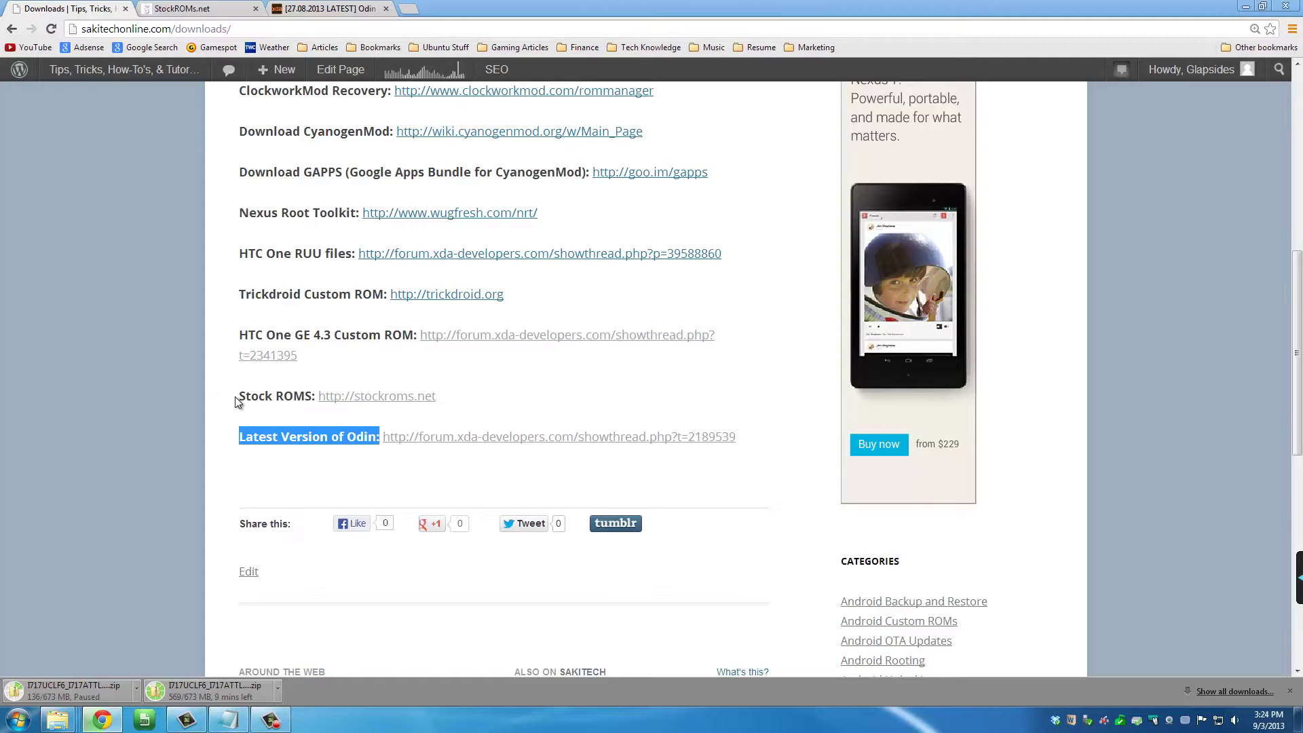
{"action": "left_click_drag", "start_coordinate": [241, 397], "coordinate": [314, 397]}
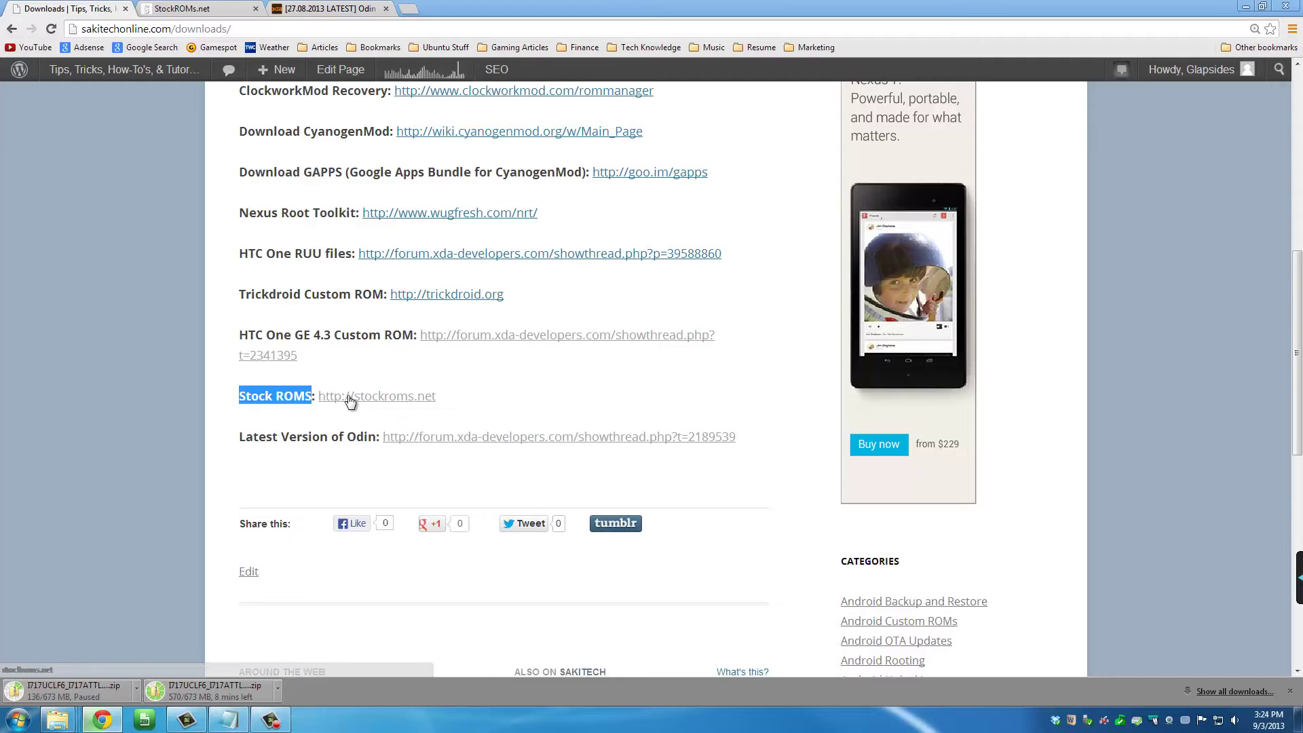
{"action": "left_click", "coordinate": [226, 12]}
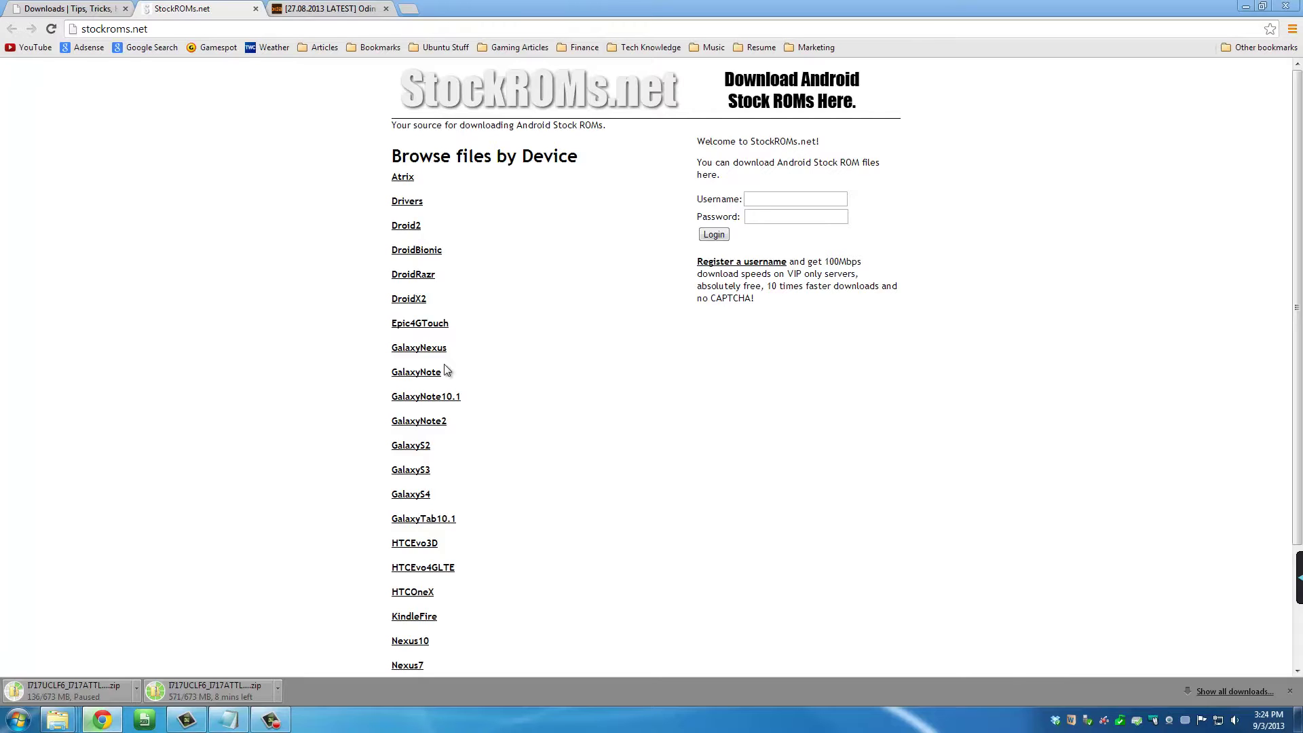
{"action": "left_click_drag", "start_coordinate": [456, 370], "coordinate": [390, 372]}
{"action": "left_click", "coordinate": [416, 375]}
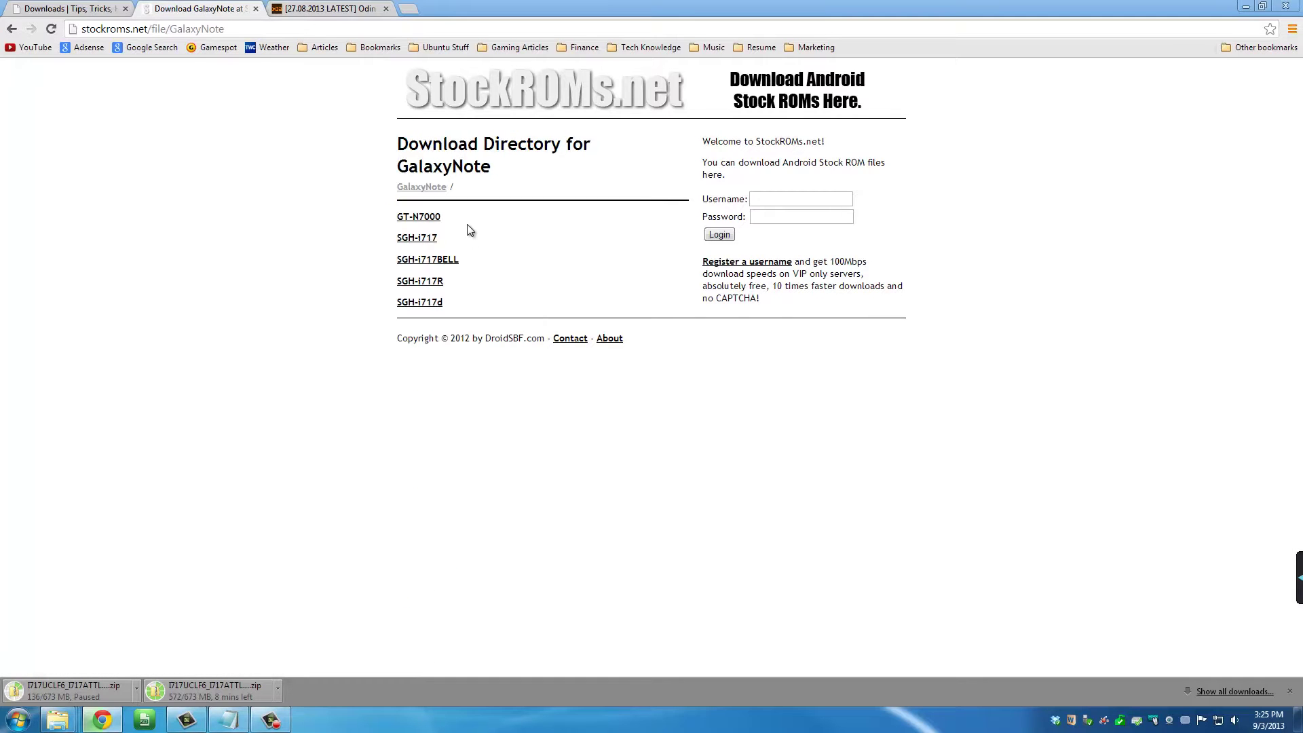
{"action": "left_click_drag", "start_coordinate": [451, 237], "coordinate": [399, 237]}
{"action": "left_click", "coordinate": [435, 246]}
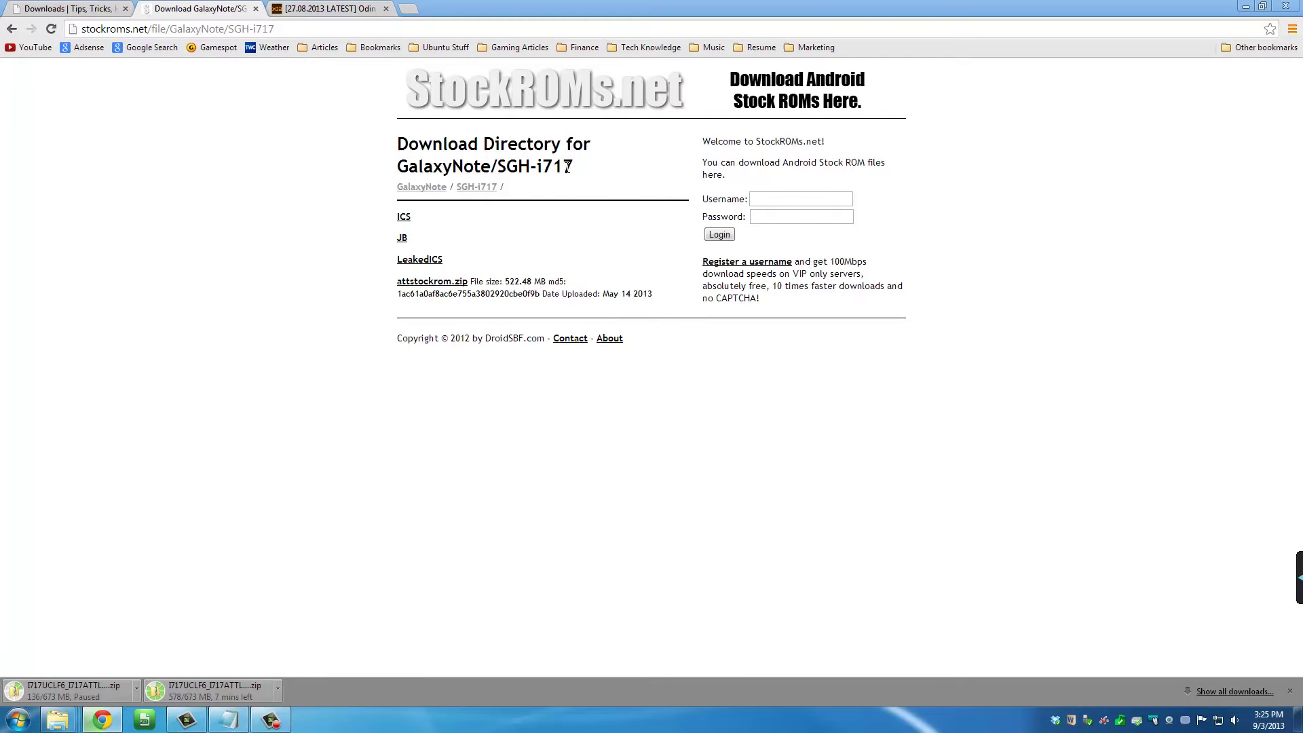
Step: Open the ICS I717UCLF6_I717ATTLF6_ATT.zip download page, start its captcha, then close that tab
{"action": "left_click_drag", "start_coordinate": [567, 166], "coordinate": [405, 166]}
{"action": "left_click", "coordinate": [405, 166]}
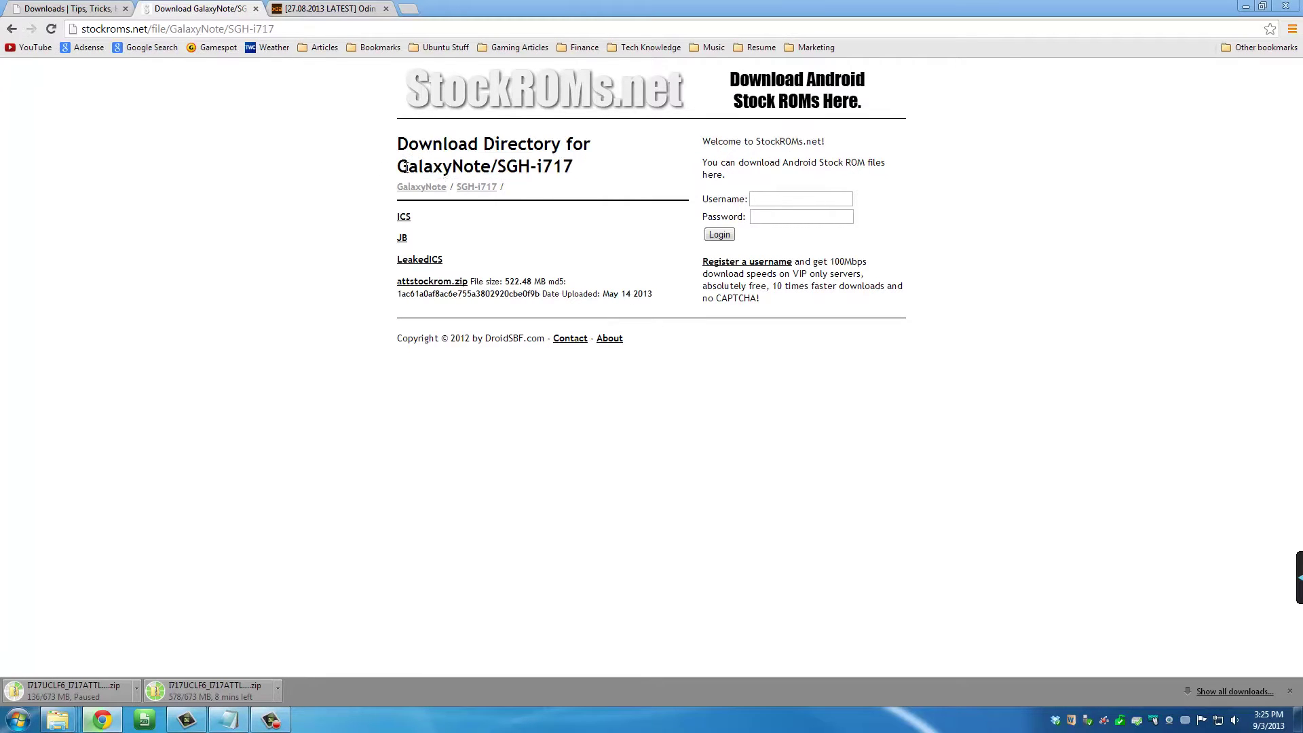
{"action": "left_click", "coordinate": [406, 217]}
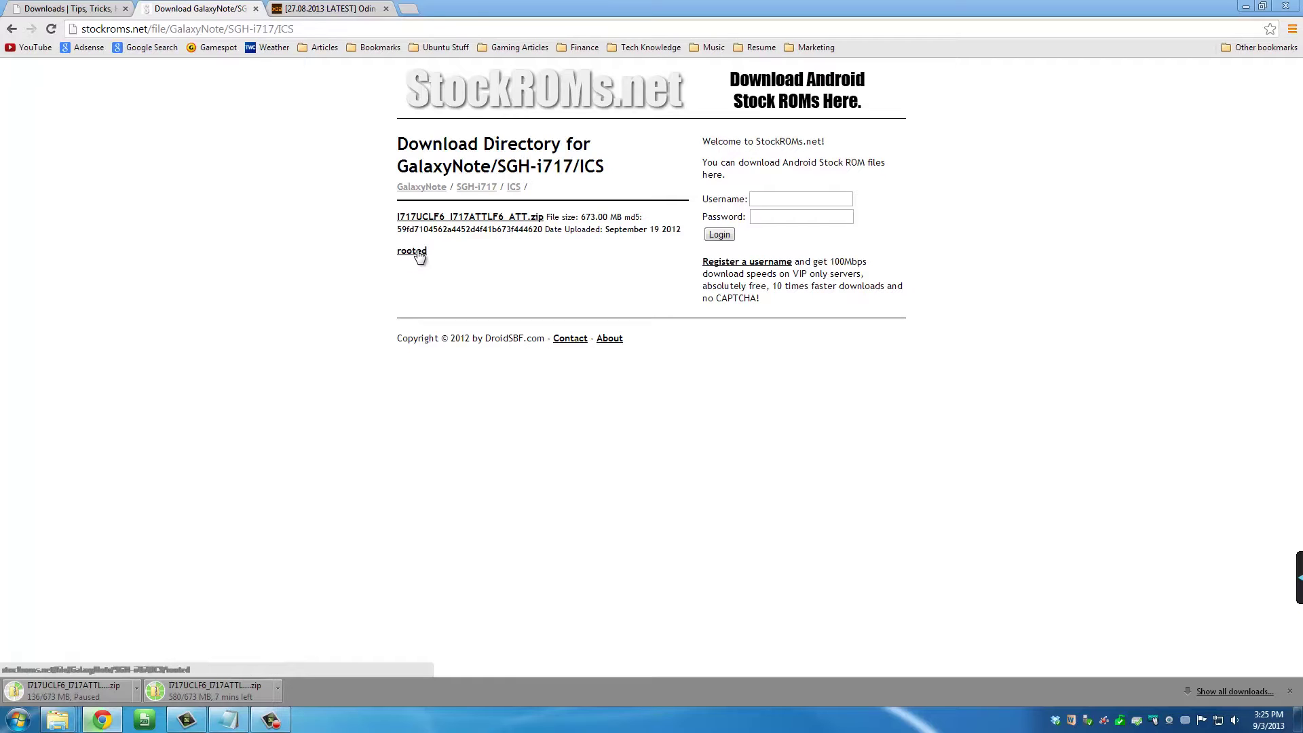
{"action": "left_click", "coordinate": [454, 222]}
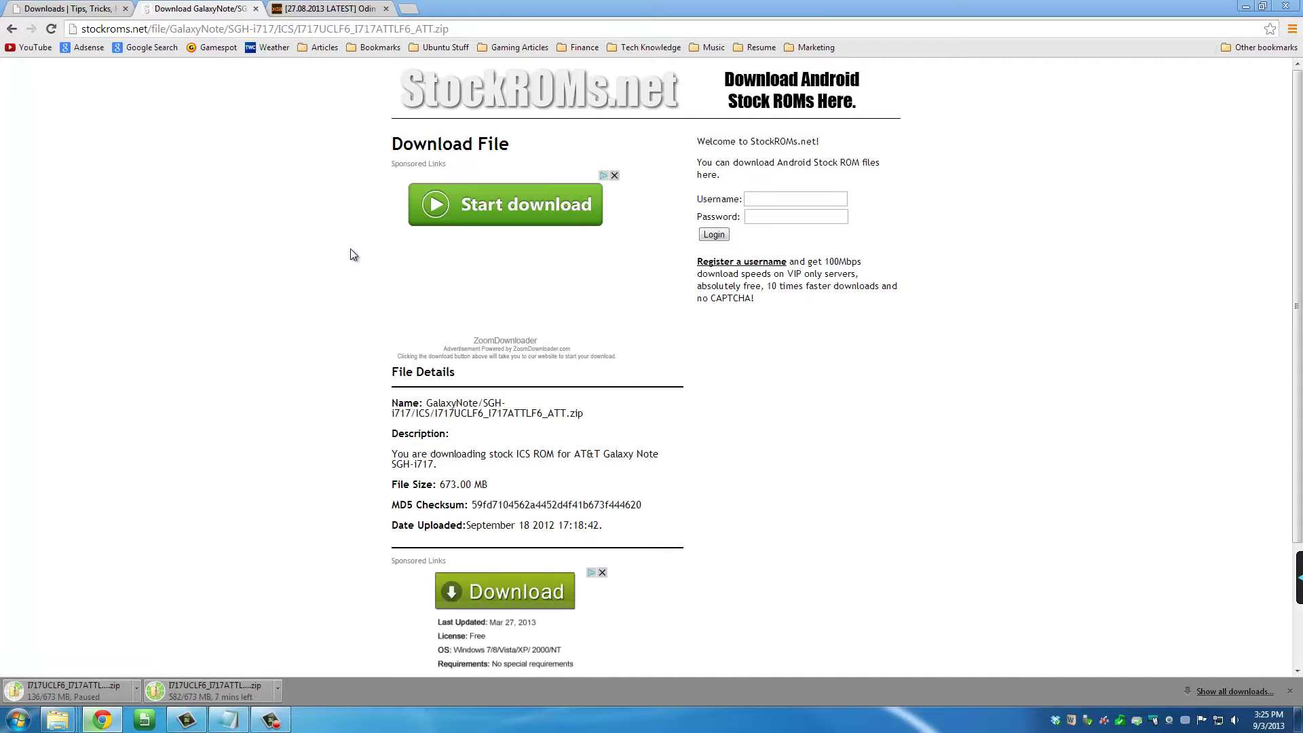
{"action": "scroll", "coordinate": [350, 248], "scroll_direction": "down", "scroll_amount": 2}
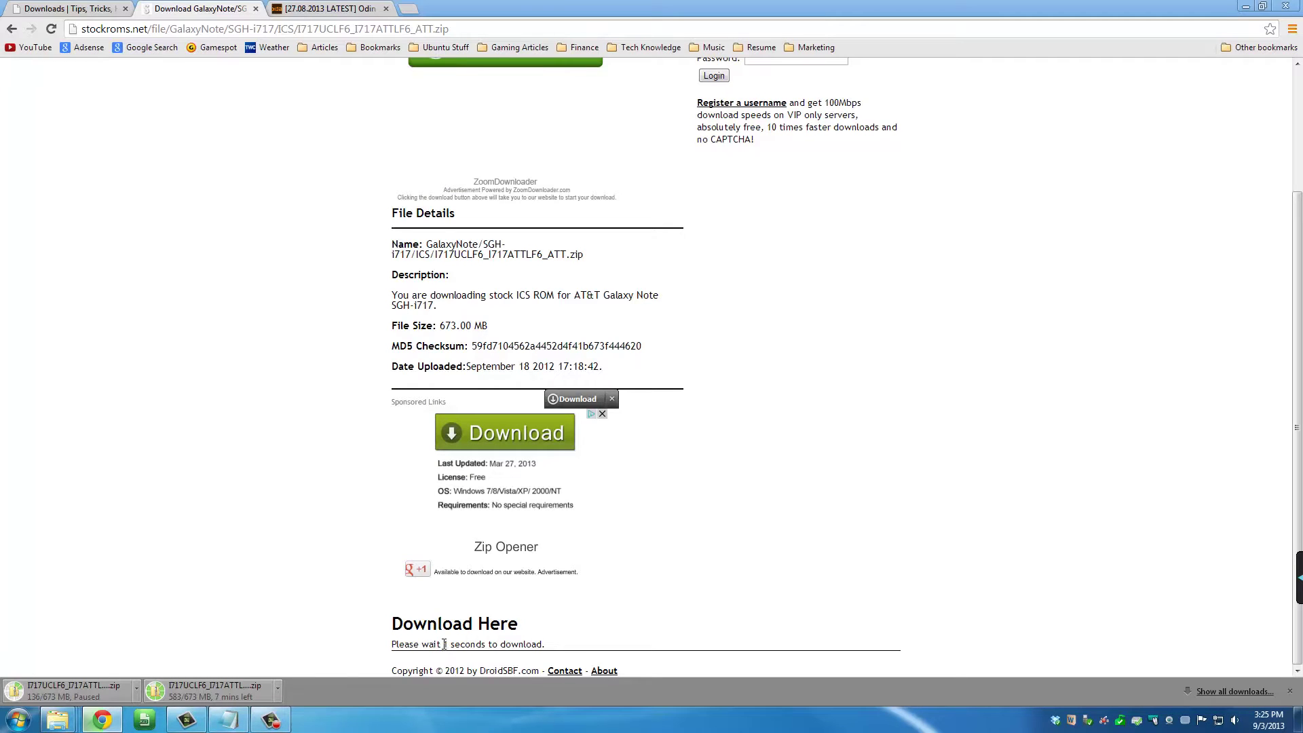
{"action": "scroll", "coordinate": [371, 638], "scroll_direction": "down", "scroll_amount": 2}
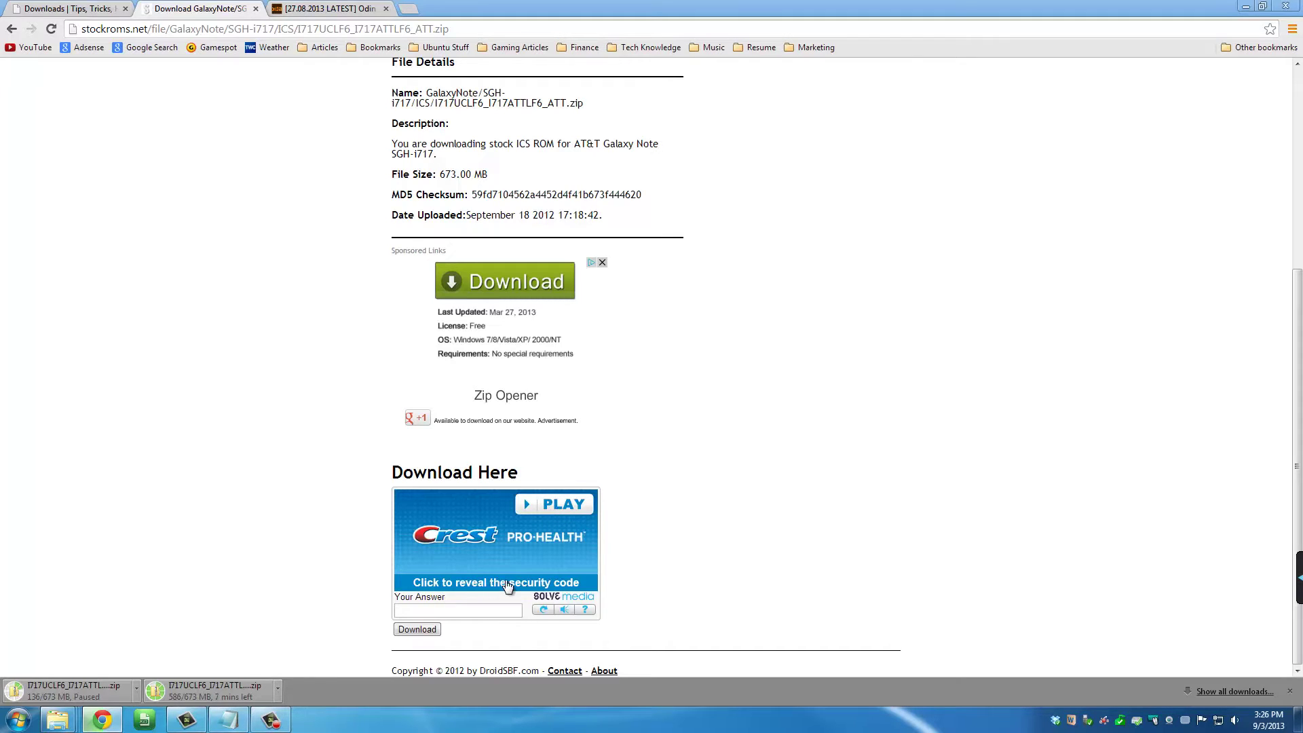
{"action": "left_click", "coordinate": [469, 607]}
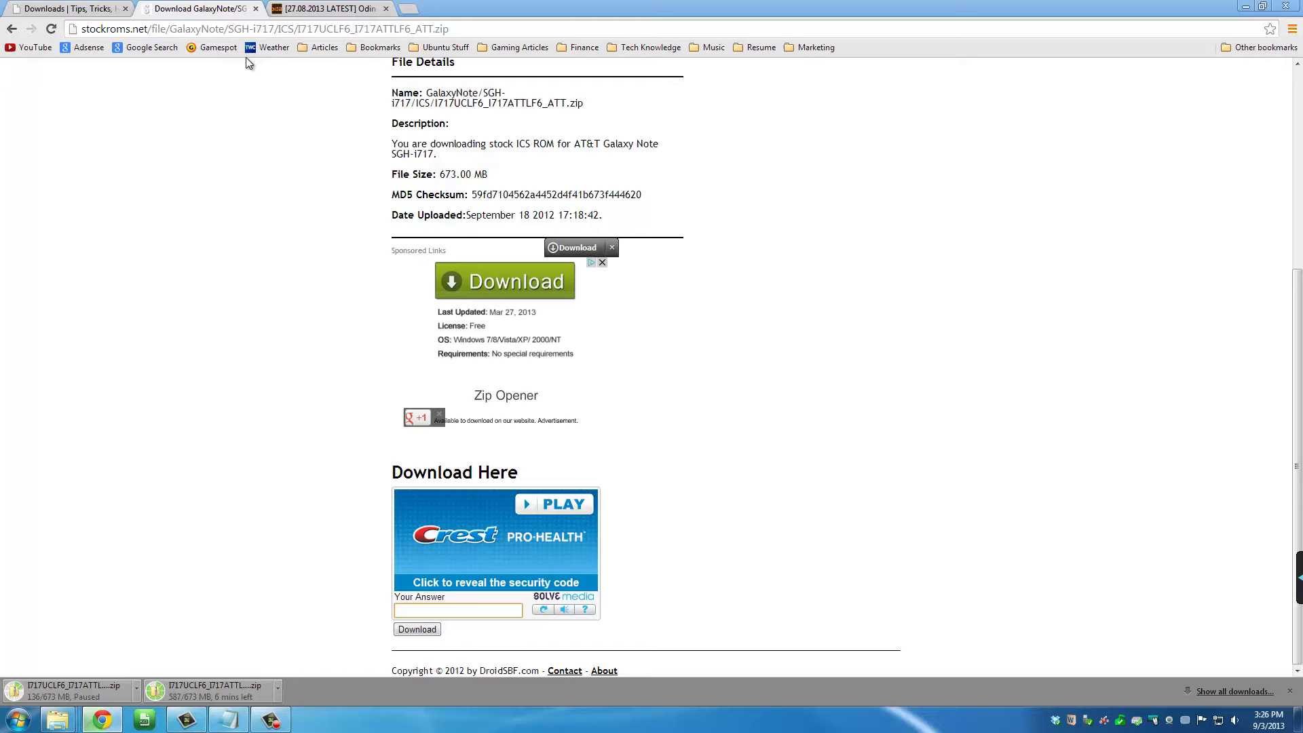
{"action": "left_click", "coordinate": [255, 9]}
Step: Close the XDA Odin tab and open the unrootnote folder on the desktop
{"action": "left_click", "coordinate": [251, 10]}
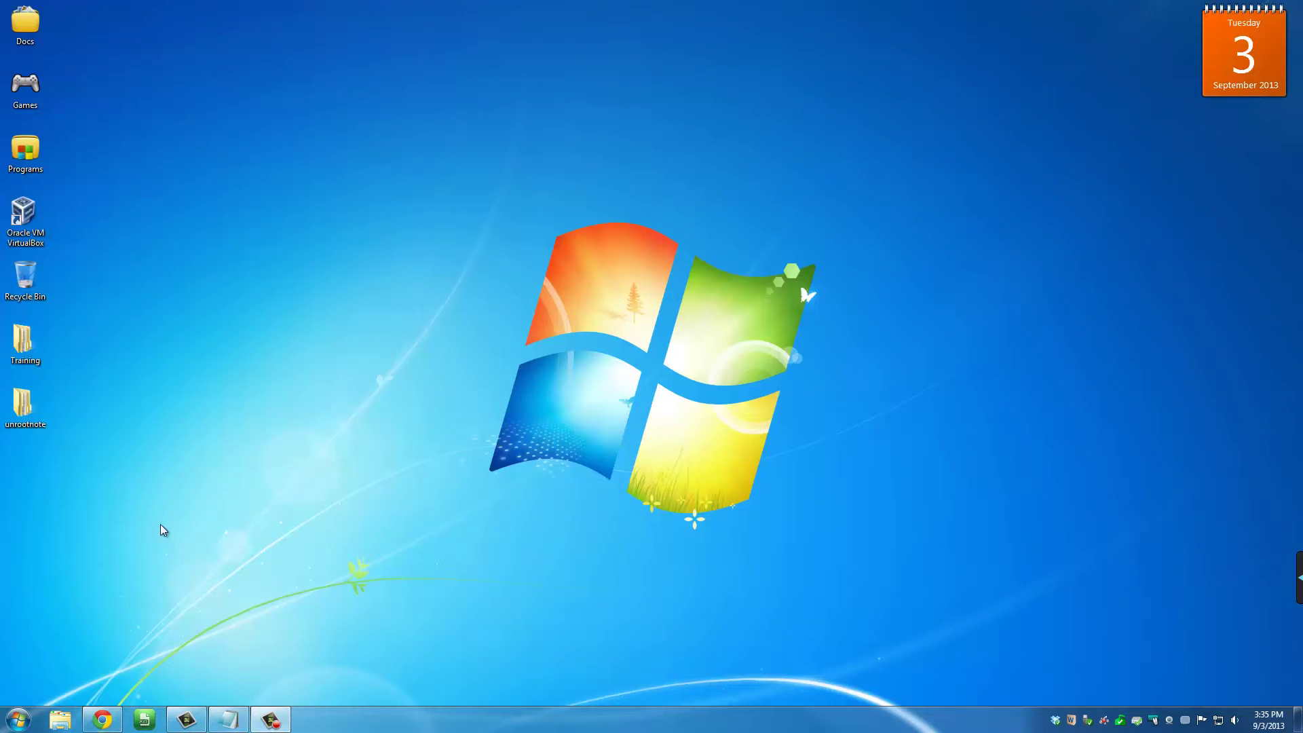
{"action": "left_click", "coordinate": [25, 406]}
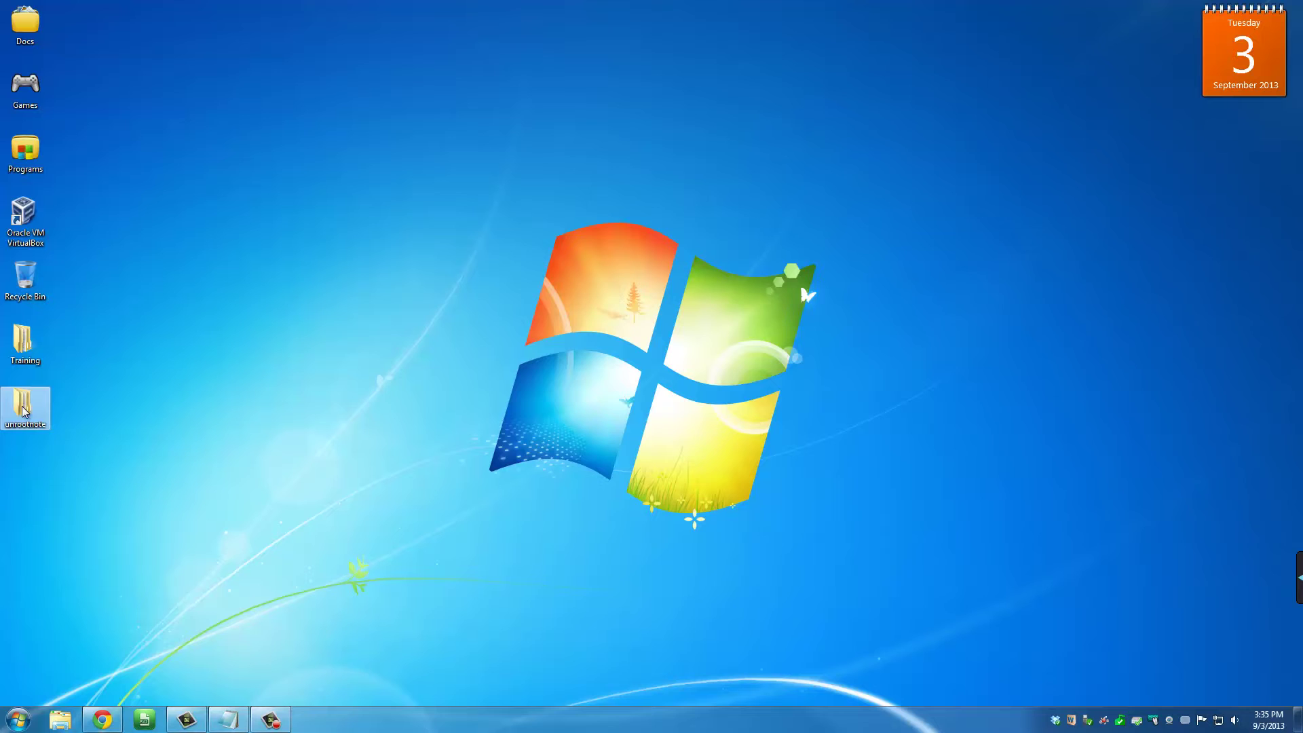
{"action": "double_click", "coordinate": [25, 407]}
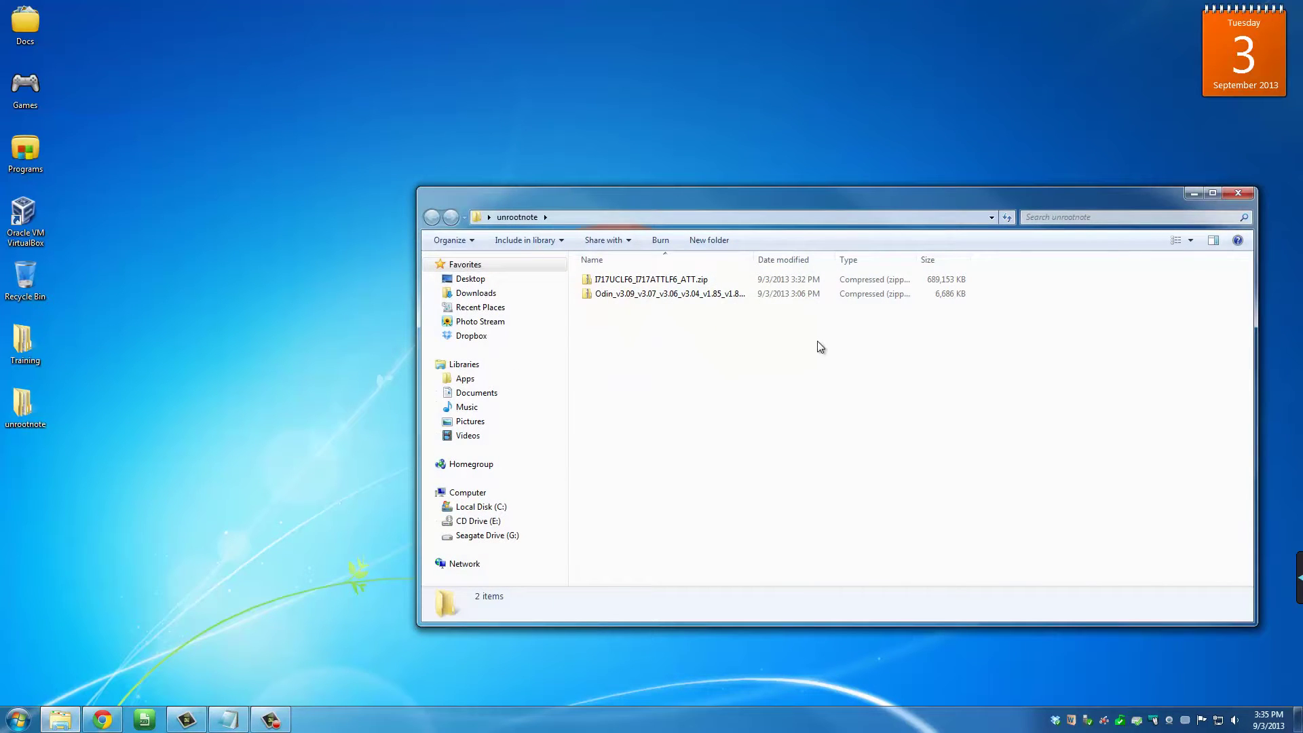
Step: Extract both downloaded zip archives into unrootnote with 7-Zip Extract Here
{"action": "left_click_drag", "start_coordinate": [817, 342], "coordinate": [612, 282]}
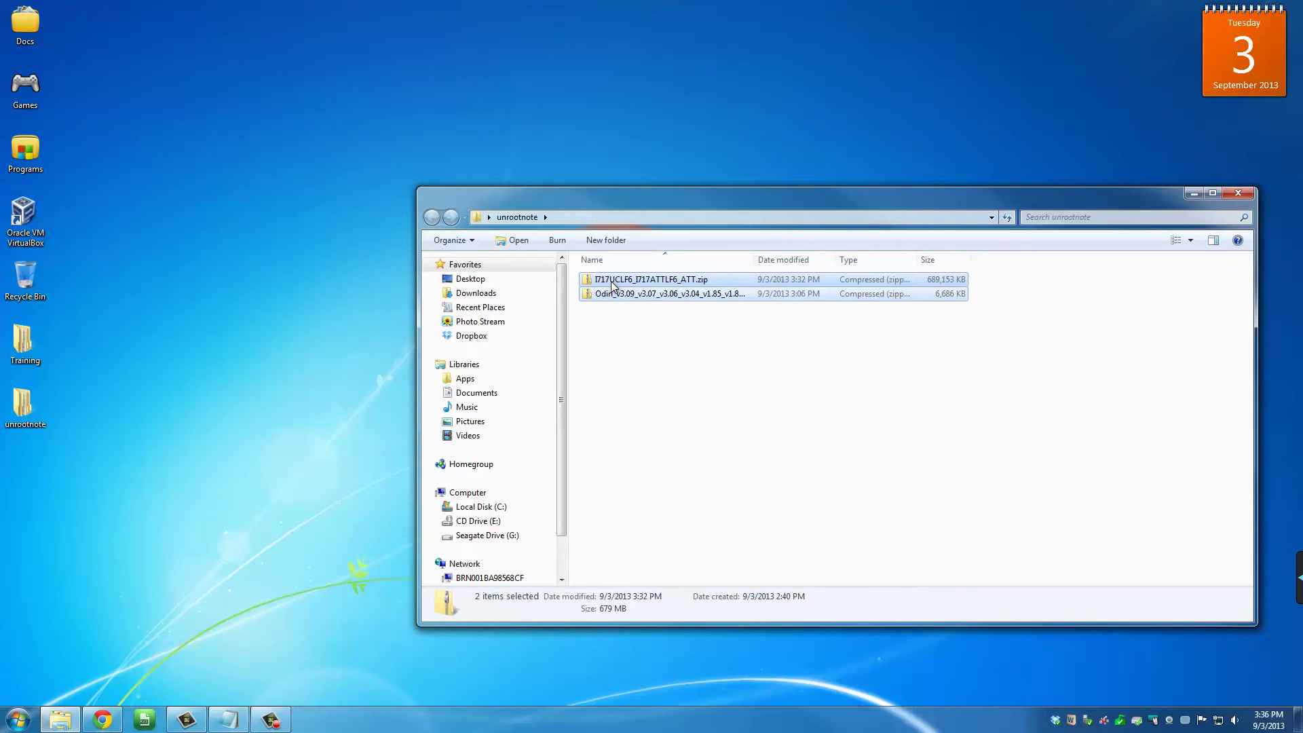
{"action": "left_click_drag", "start_coordinate": [747, 368], "coordinate": [609, 283]}
{"action": "right_click", "coordinate": [608, 285]}
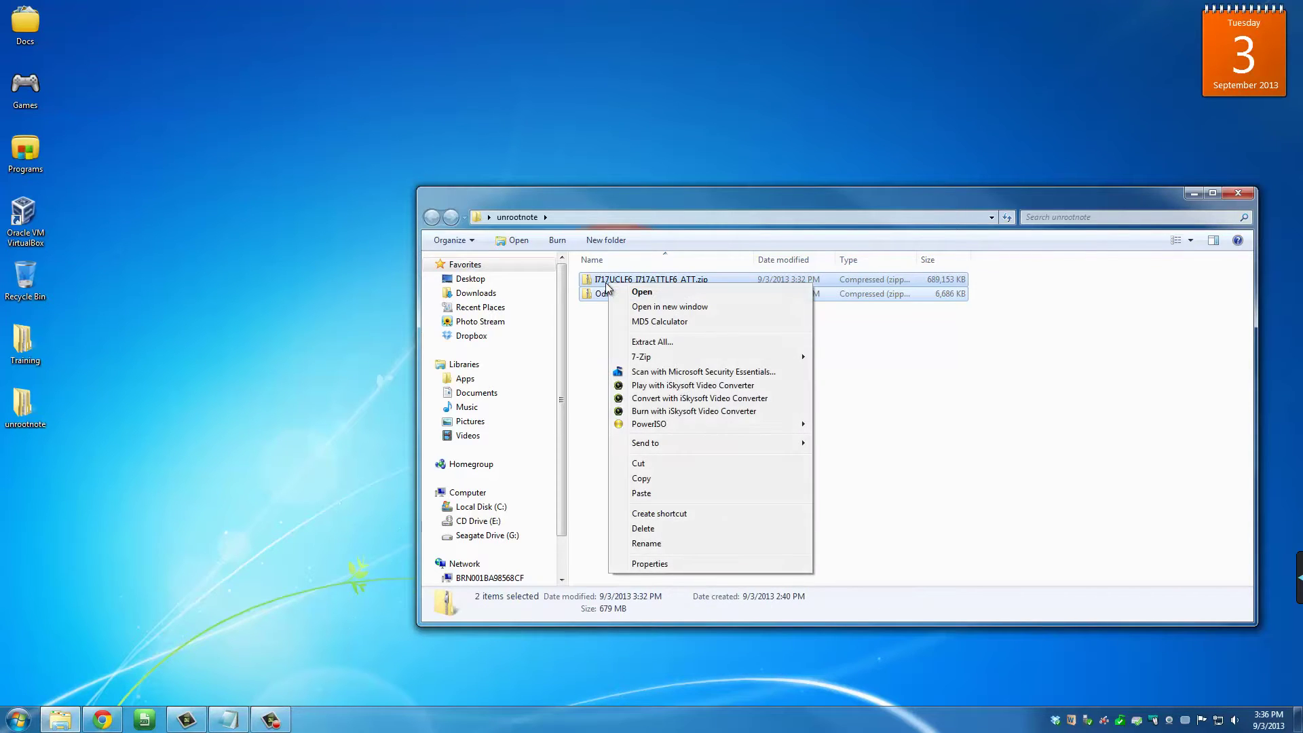
{"action": "mouse_move", "coordinate": [738, 357]}
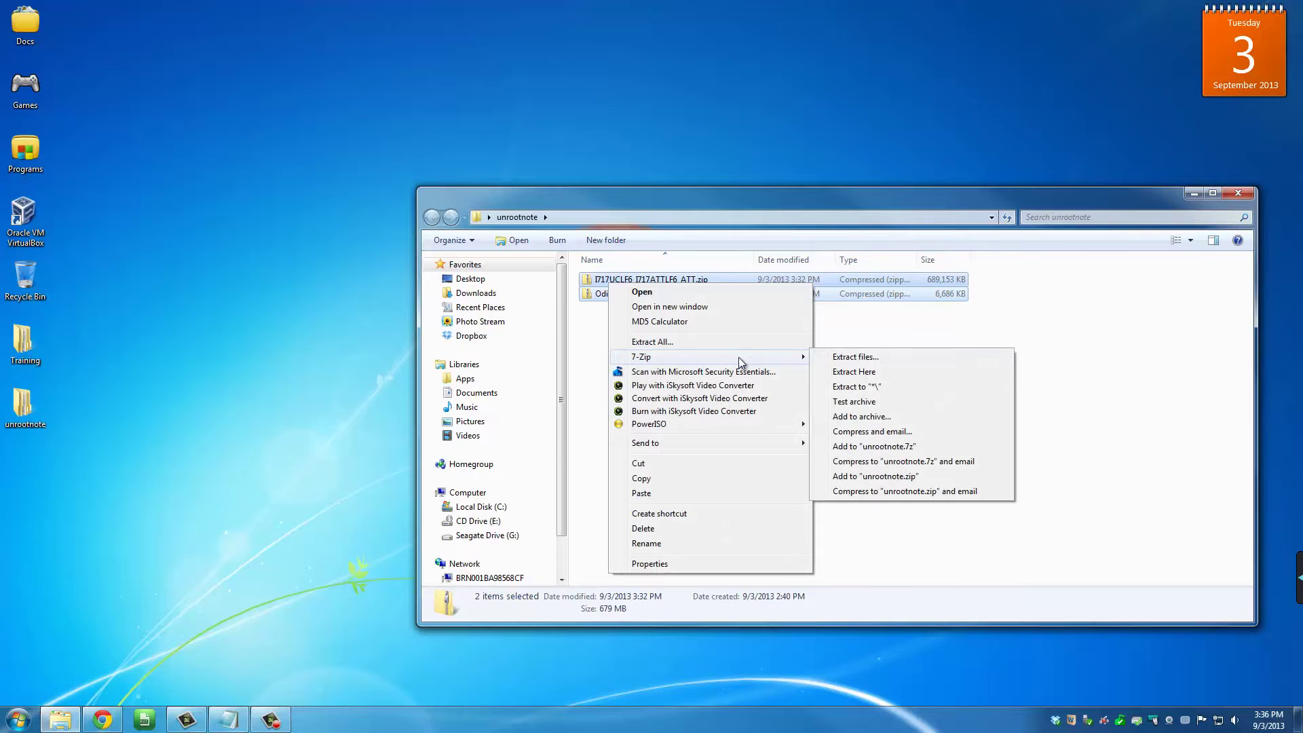
{"action": "left_click", "coordinate": [882, 373]}
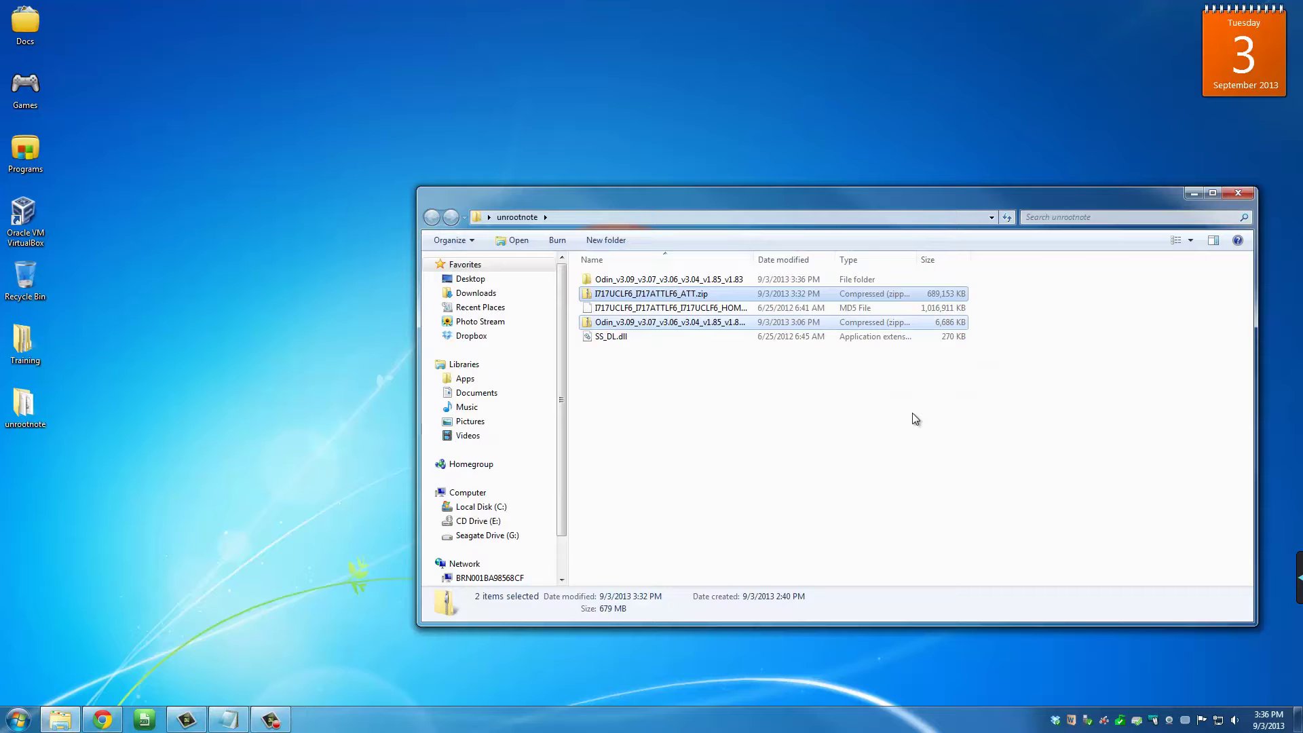
{"action": "left_click", "coordinate": [912, 418]}
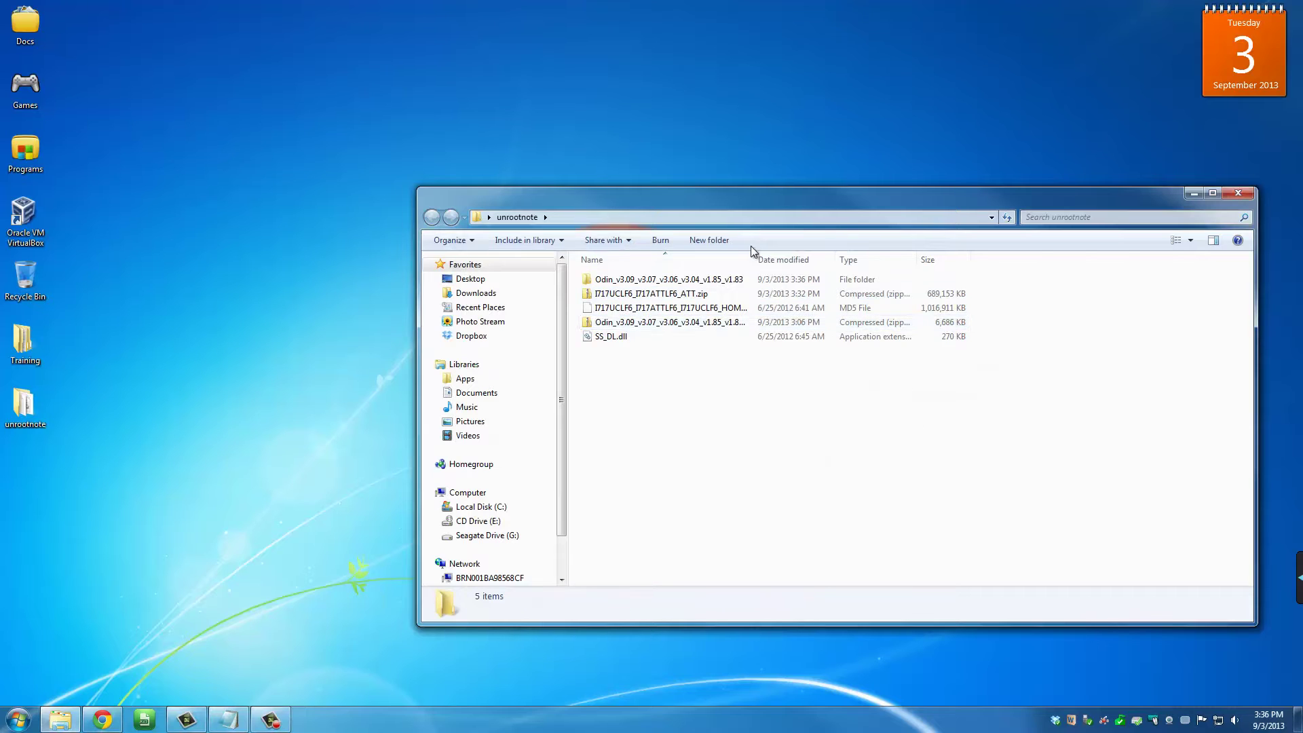
Step: Delete the I717UCLF6_I717ATTLF6_ATT.zip and Odin zip archives
{"action": "left_click_drag", "start_coordinate": [753, 260], "coordinate": [851, 263]}
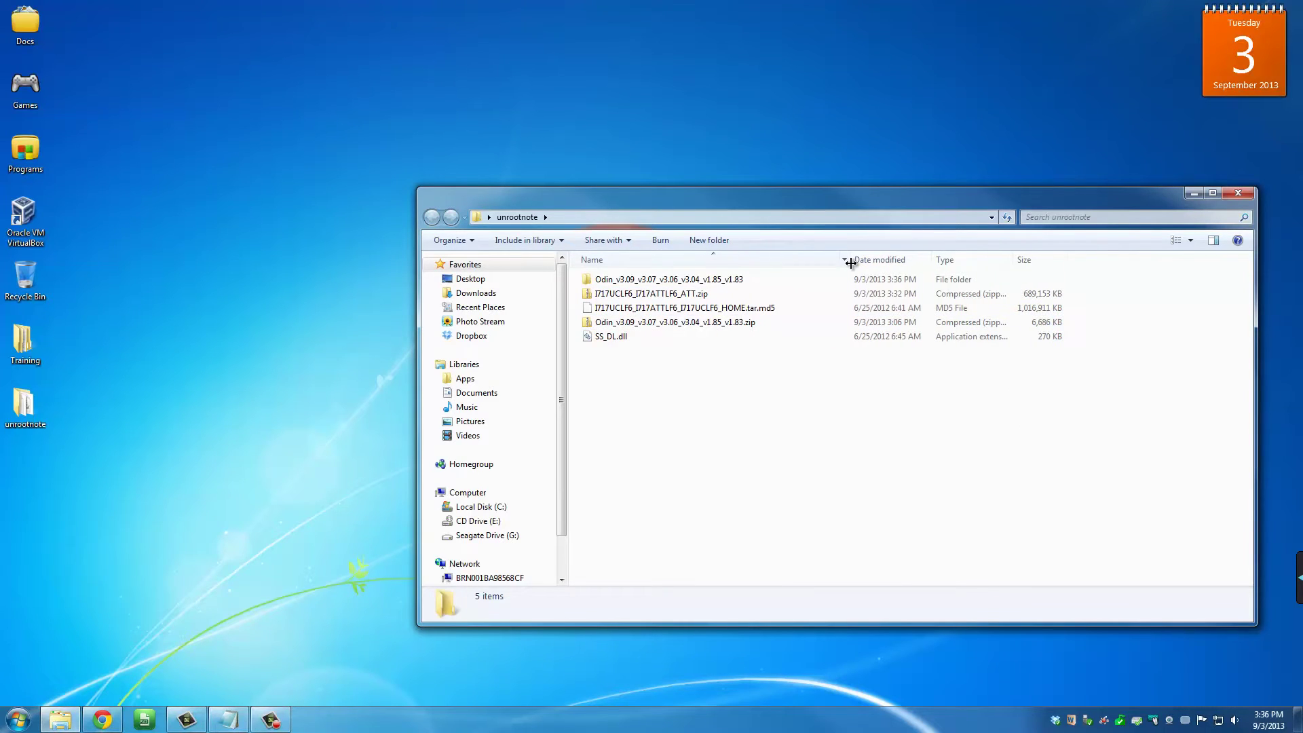
{"action": "left_click", "coordinate": [679, 293]}
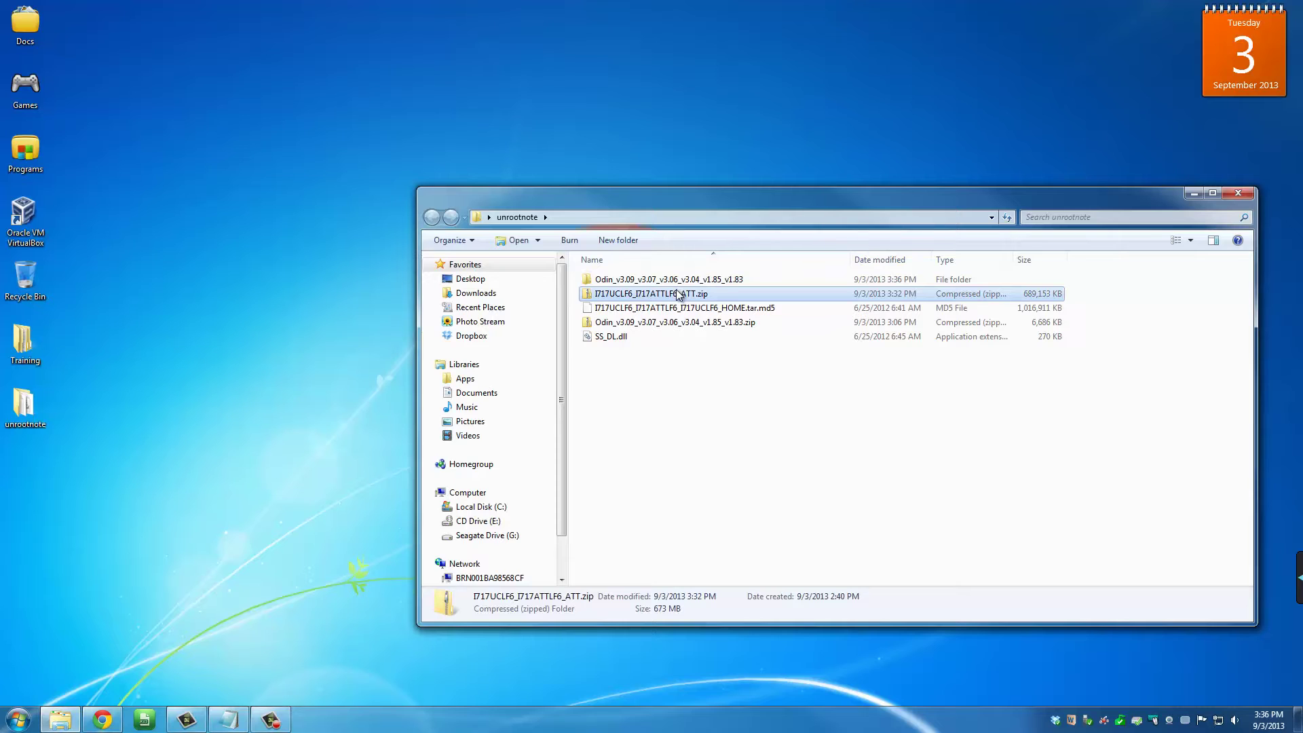
{"action": "right_click", "coordinate": [678, 293]}
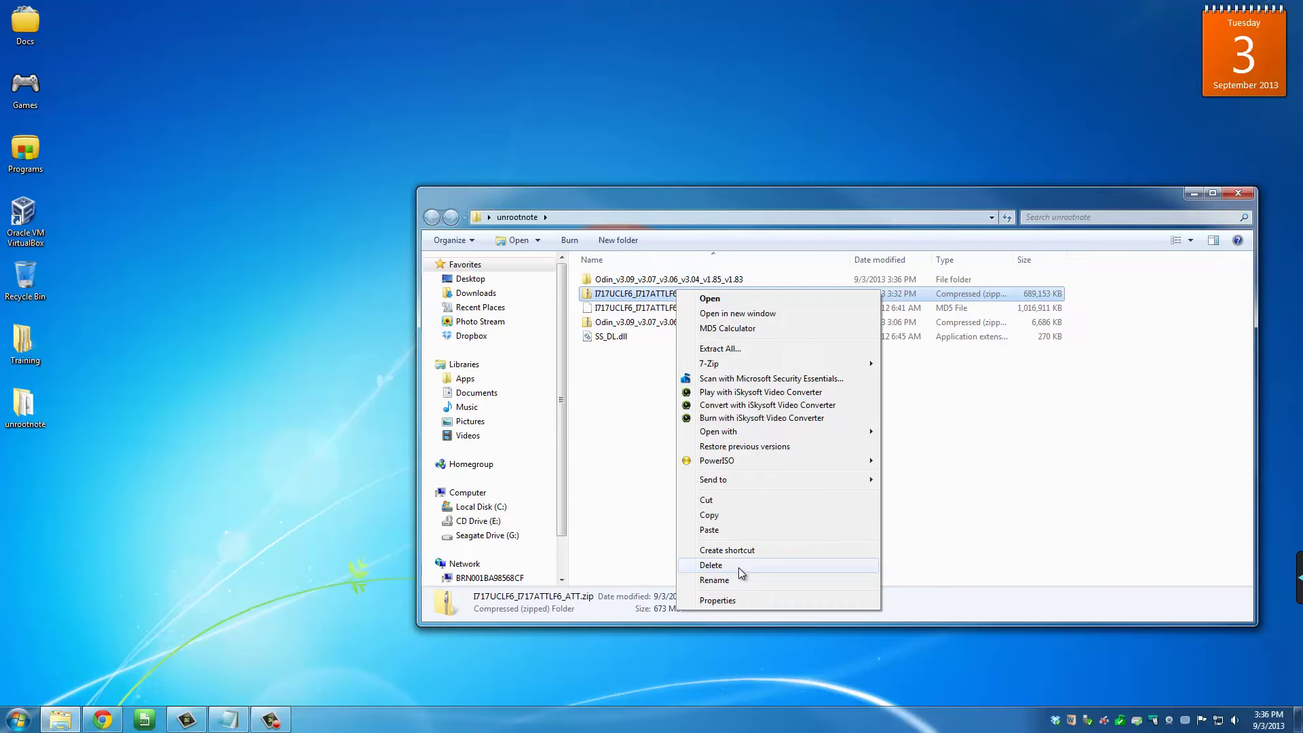
{"action": "left_click", "coordinate": [734, 567]}
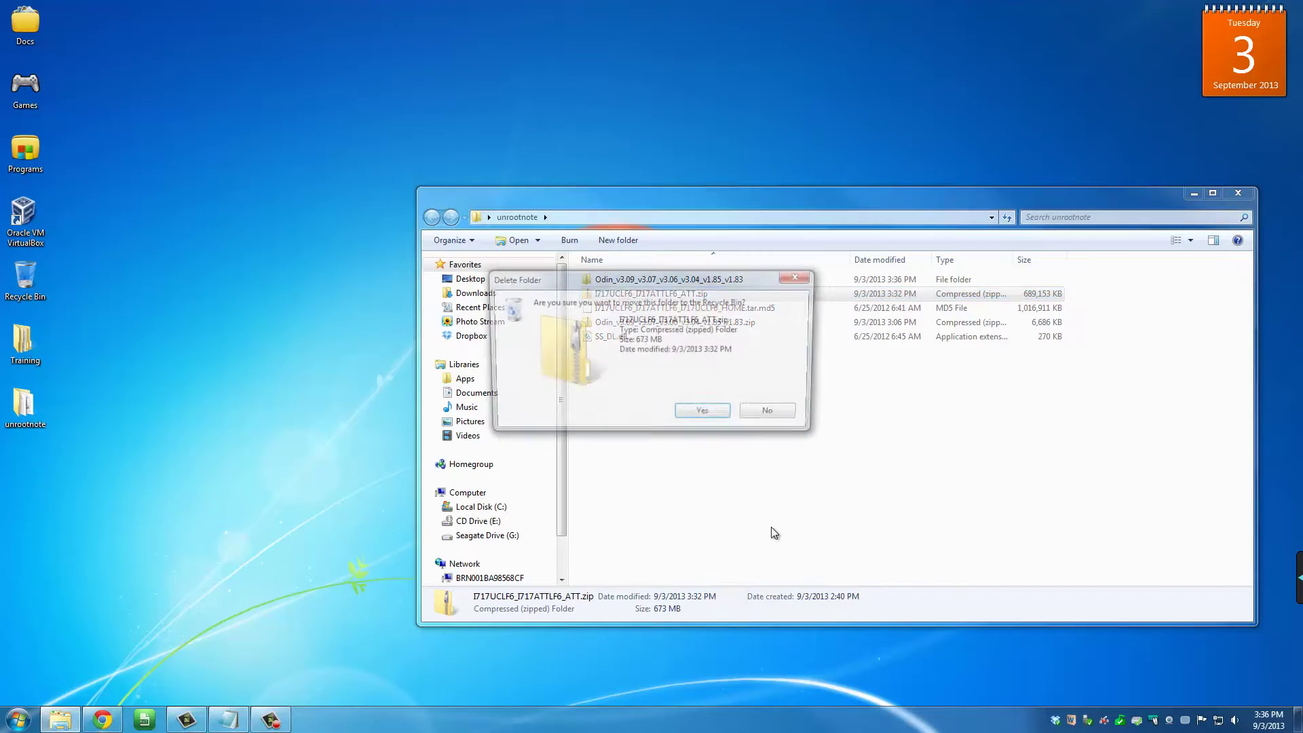
{"action": "left_click", "coordinate": [705, 415]}
{"action": "right_click", "coordinate": [702, 308]}
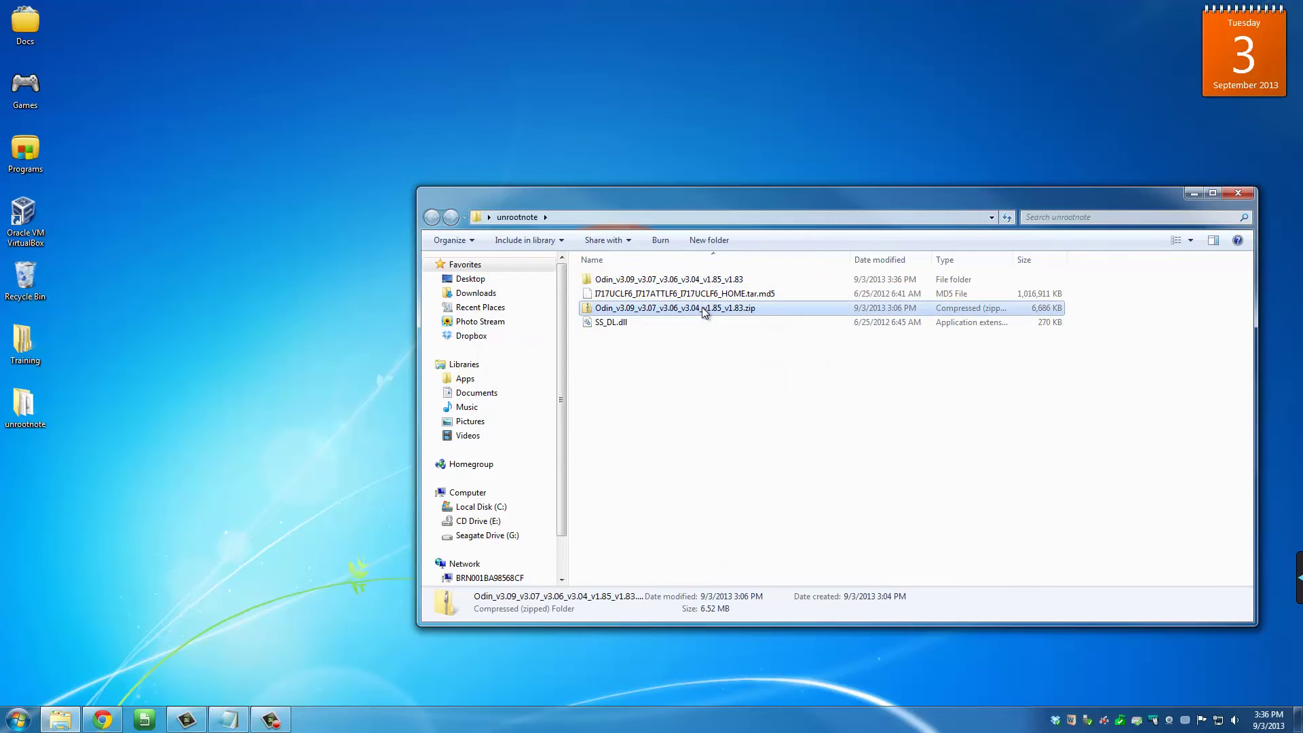
{"action": "left_click", "coordinate": [744, 582]}
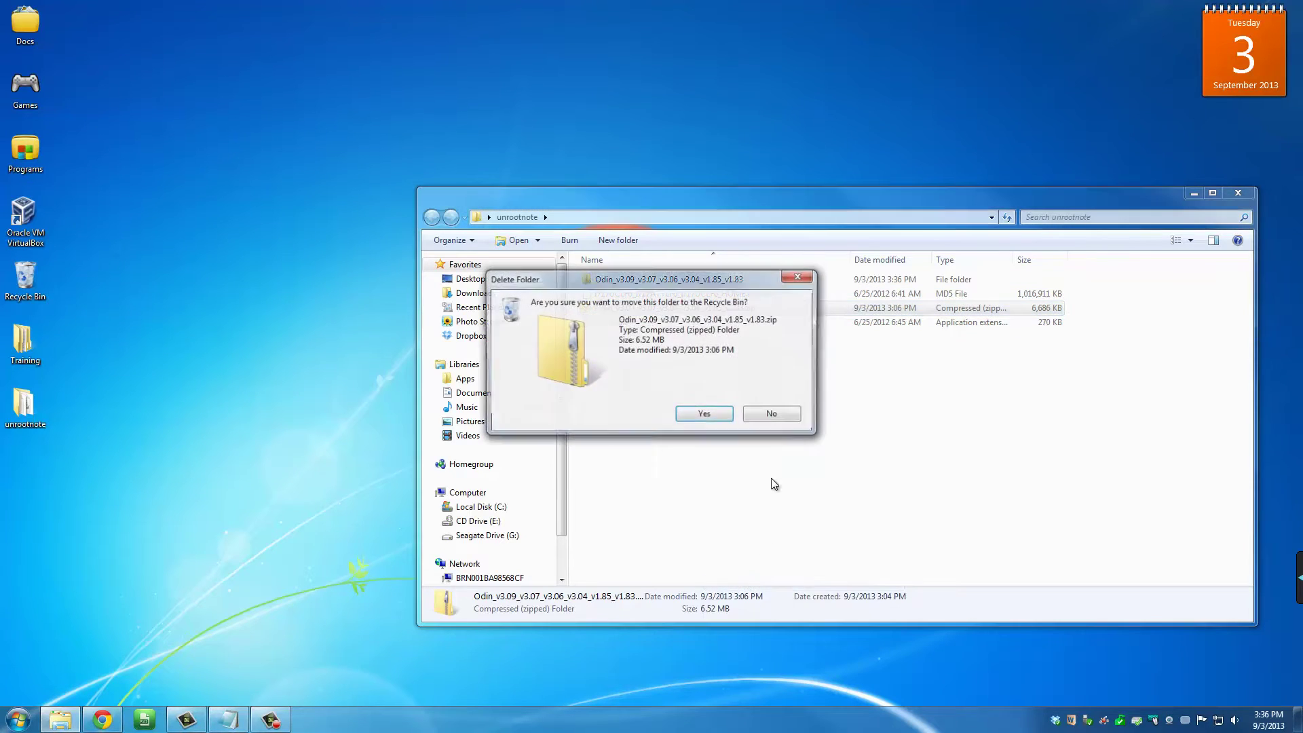
{"action": "left_click", "coordinate": [726, 416]}
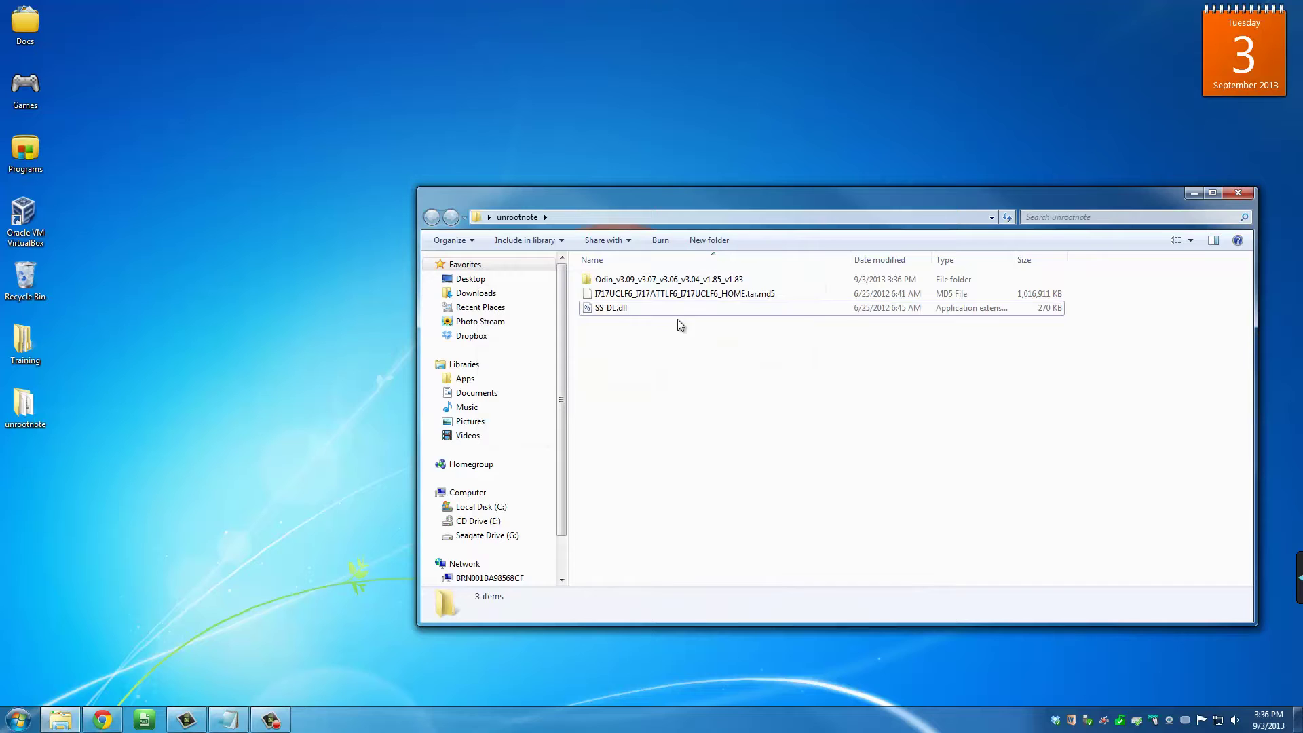
Step: Run Odin3 v1.85.exe from the extracted Odin_v1.85 folder as administrator
{"action": "double_click", "coordinate": [627, 281]}
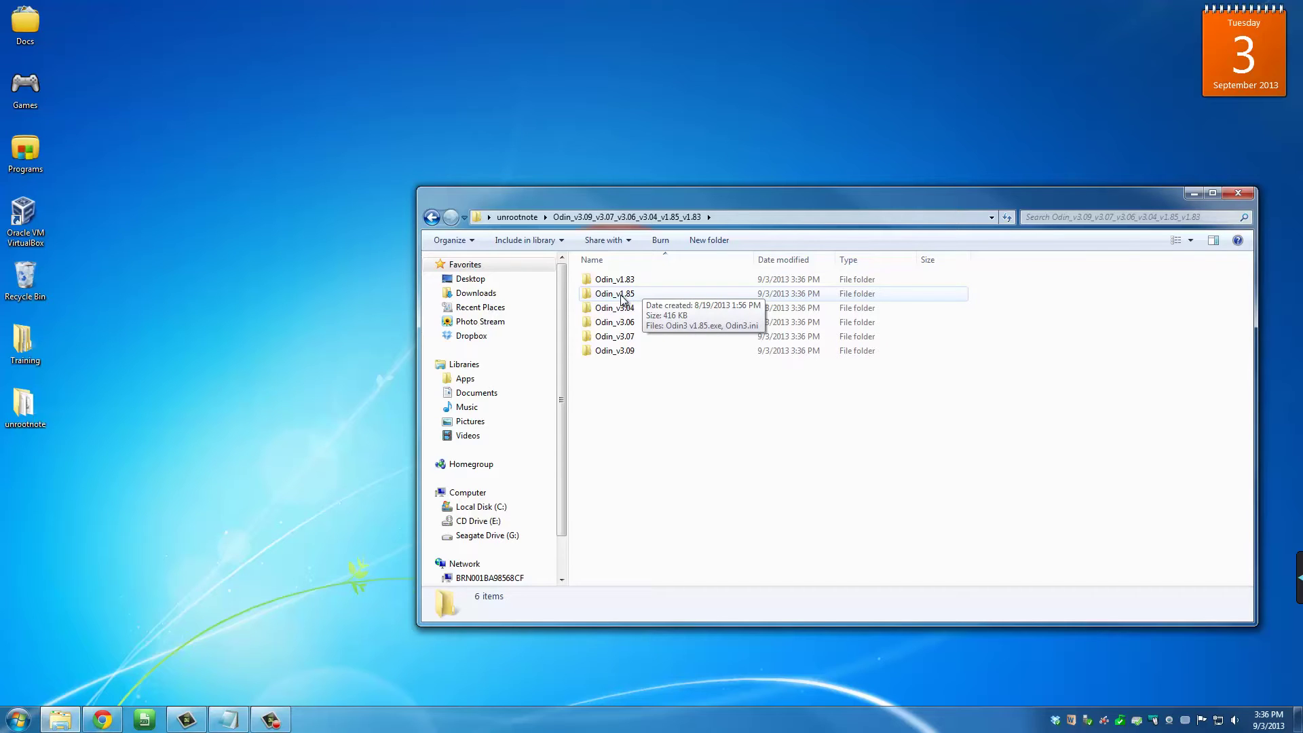
{"action": "double_click", "coordinate": [622, 297]}
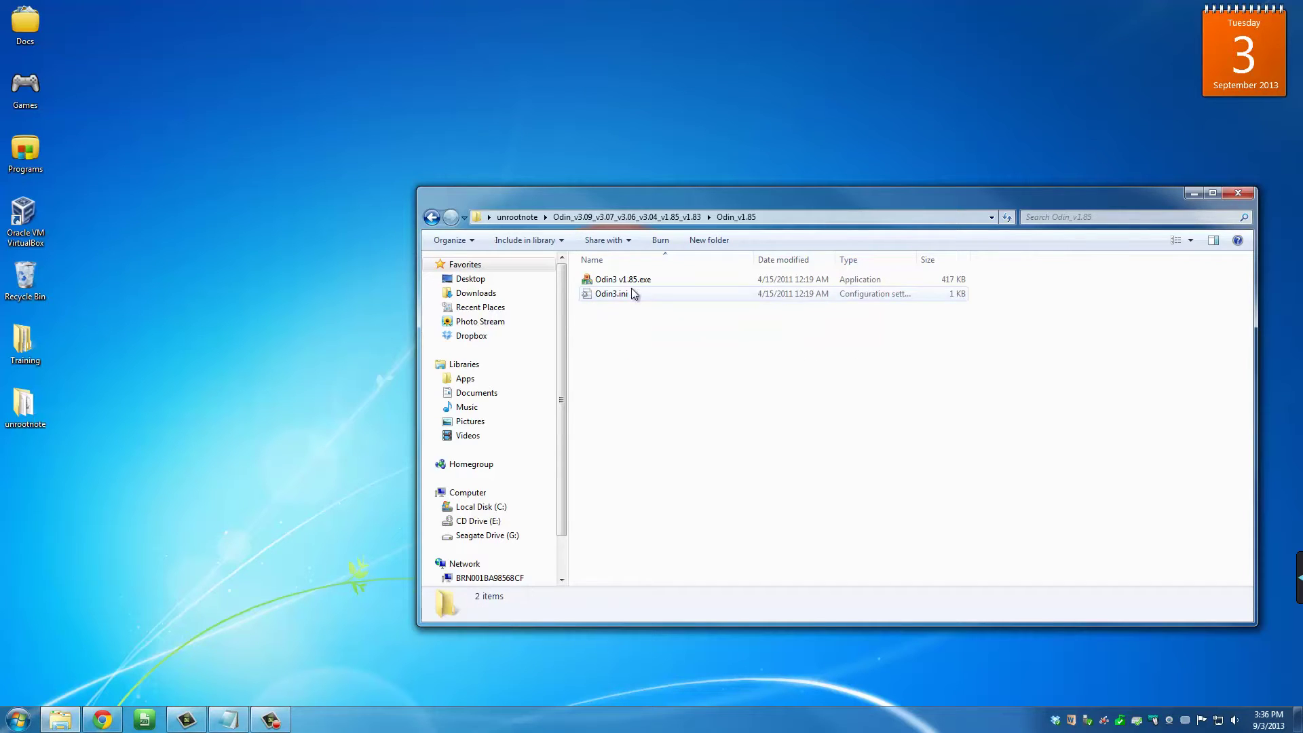
{"action": "double_click", "coordinate": [624, 281]}
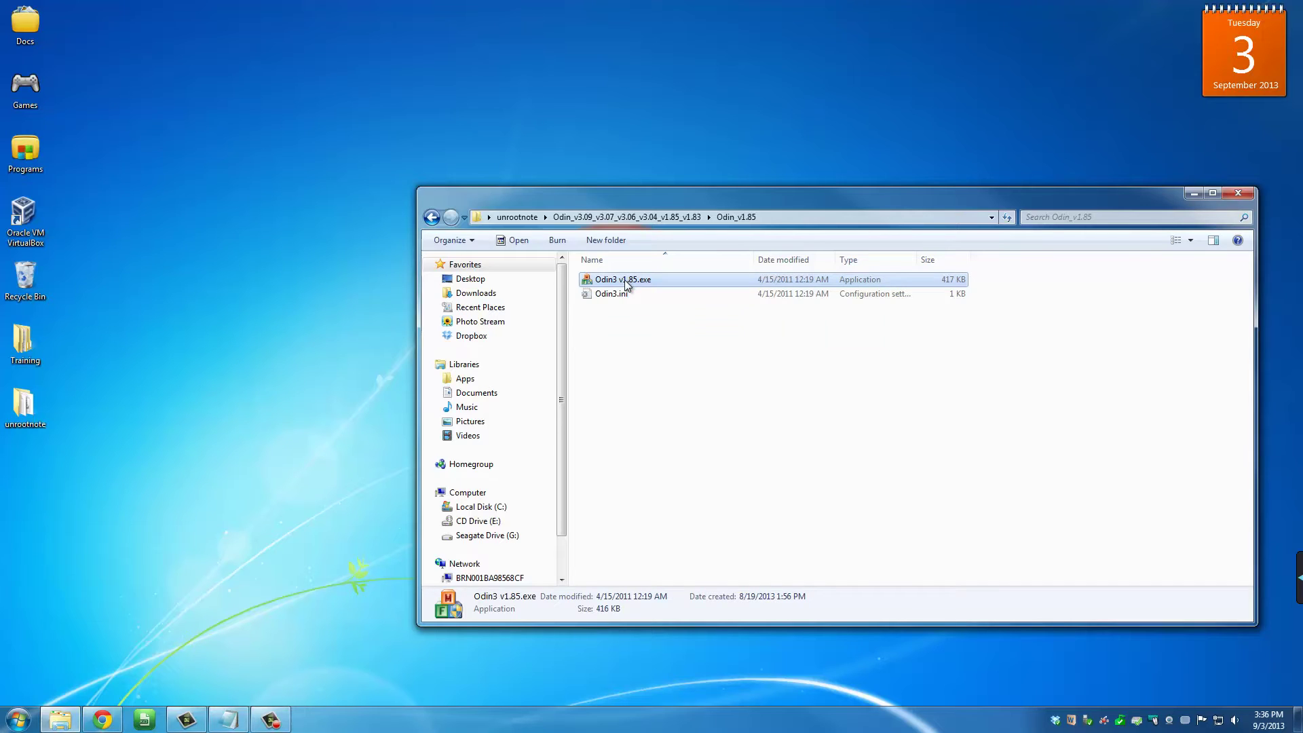
{"action": "left_click", "coordinate": [896, 446]}
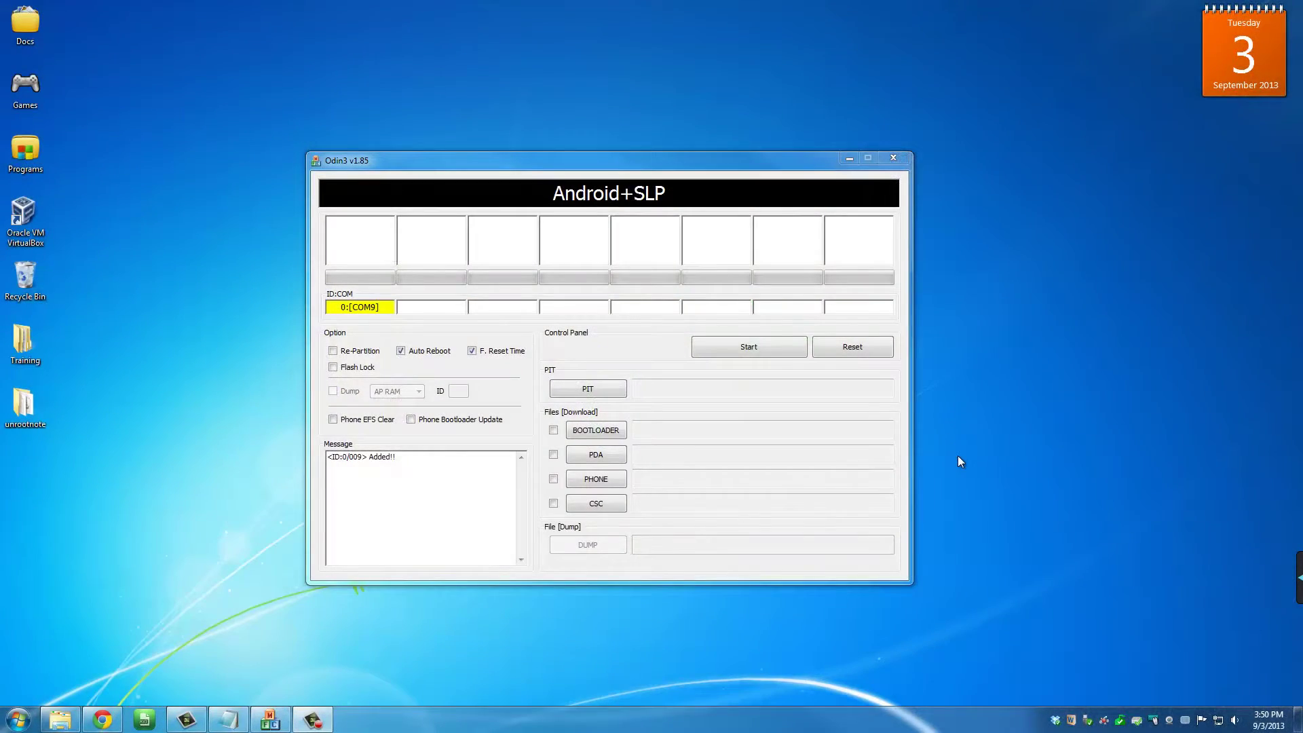
Step: Load I717UCLF6_I717ATTLF6_I717UCLF6_HOME.tar.md5 from Desktop\unrootnote into Odin's PDA slot
{"action": "left_click", "coordinate": [619, 164]}
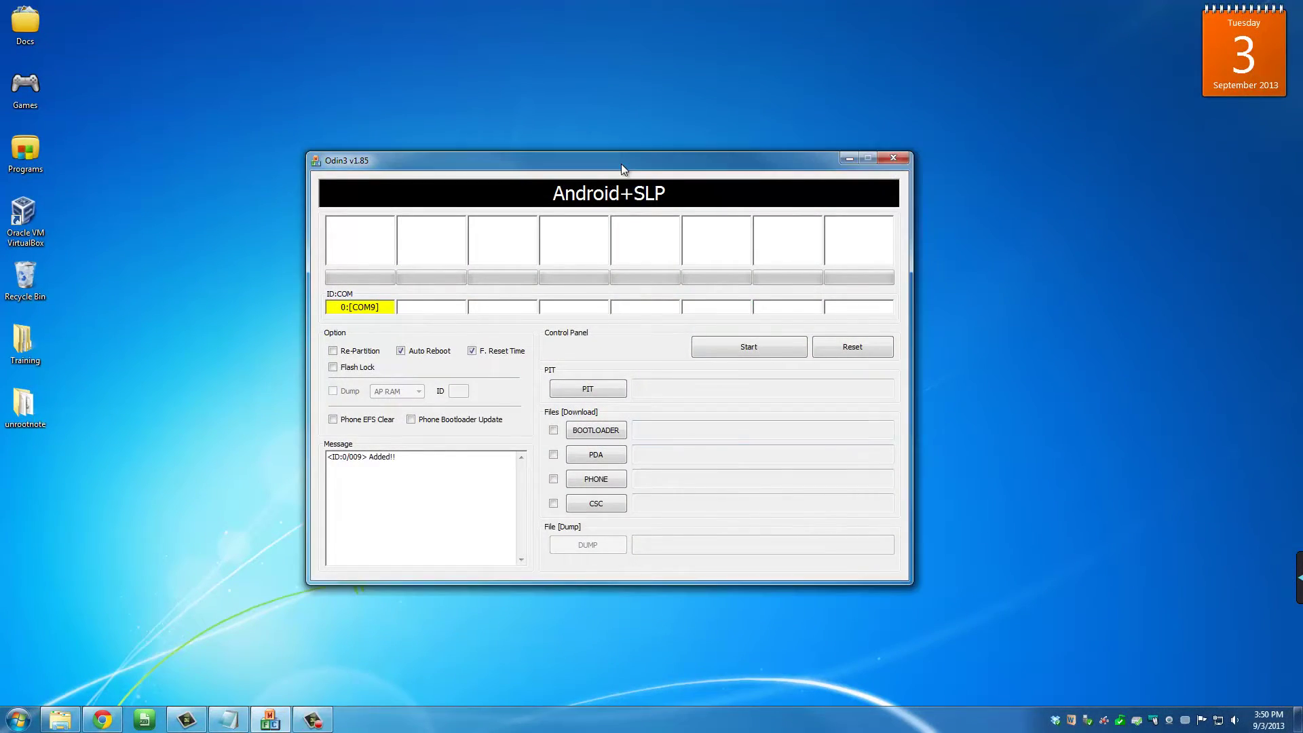
{"action": "left_click", "coordinate": [595, 456]}
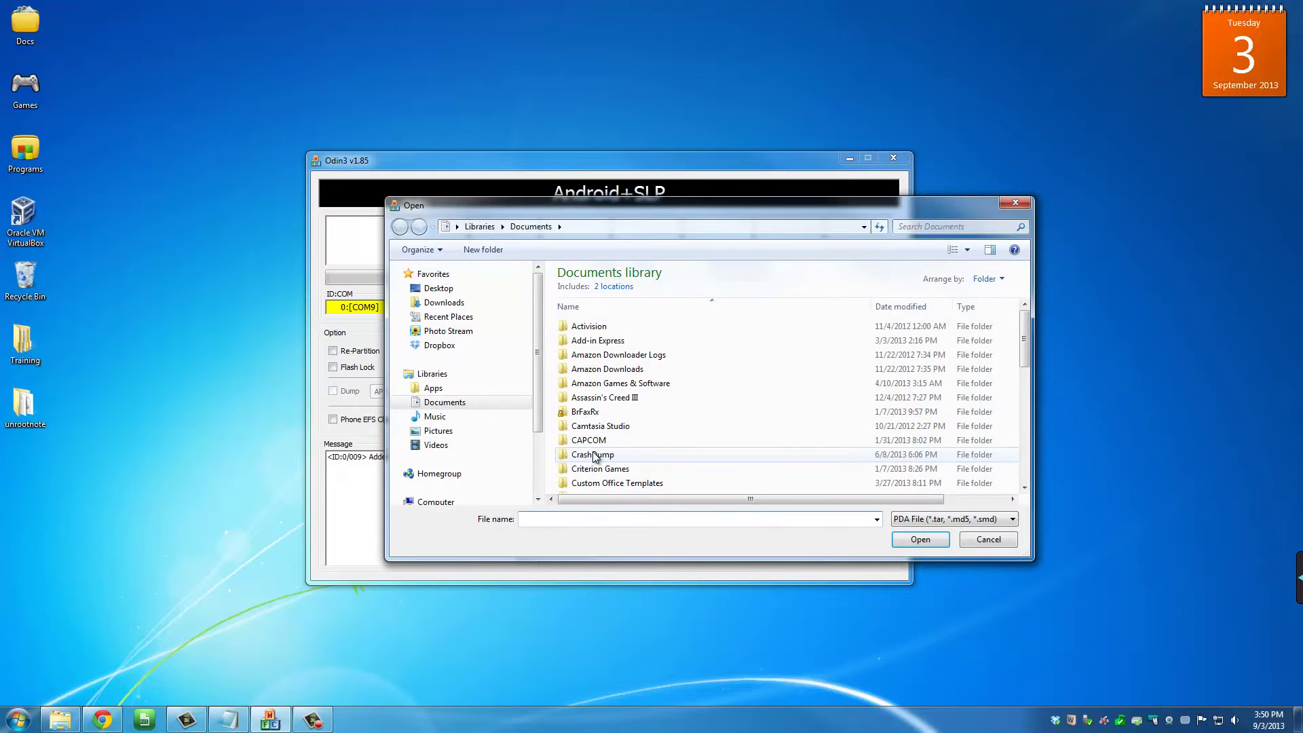
{"action": "left_click", "coordinate": [452, 290]}
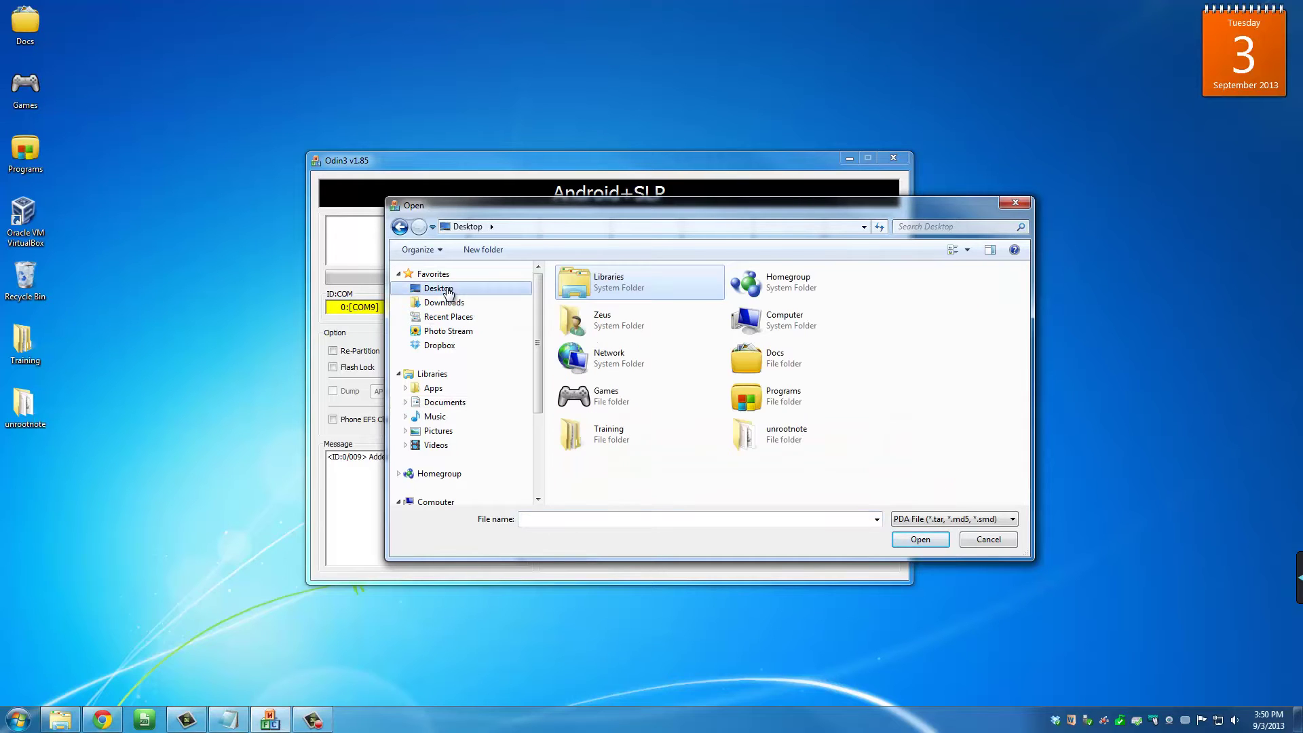
{"action": "double_click", "coordinate": [787, 437]}
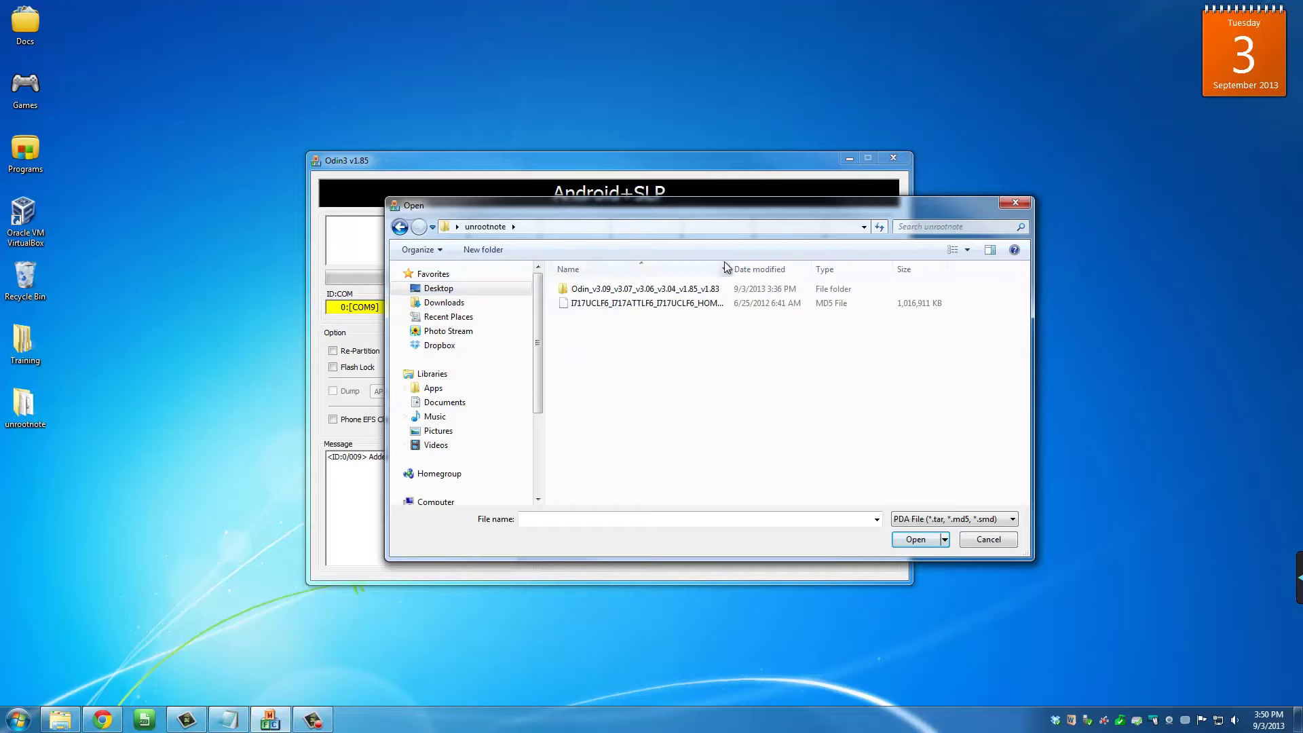
{"action": "left_click_drag", "start_coordinate": [730, 269], "coordinate": [874, 269]}
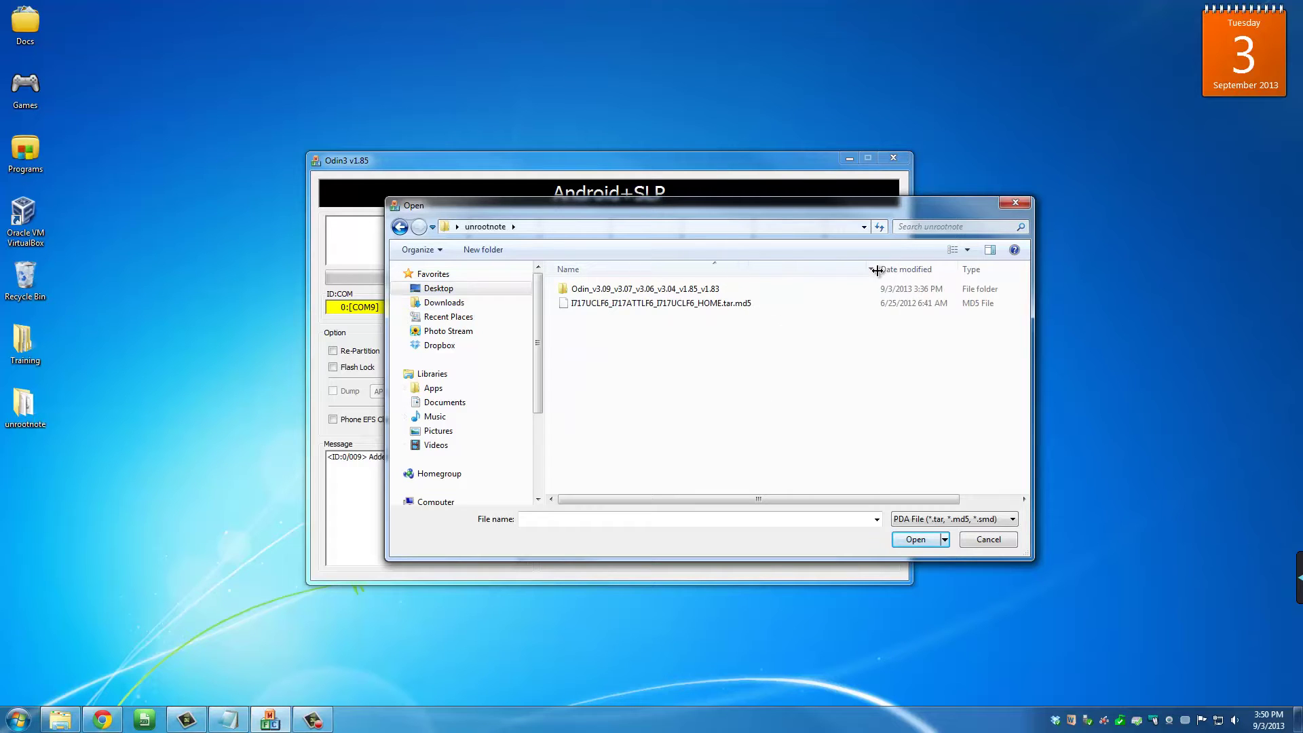
{"action": "left_click", "coordinate": [691, 302]}
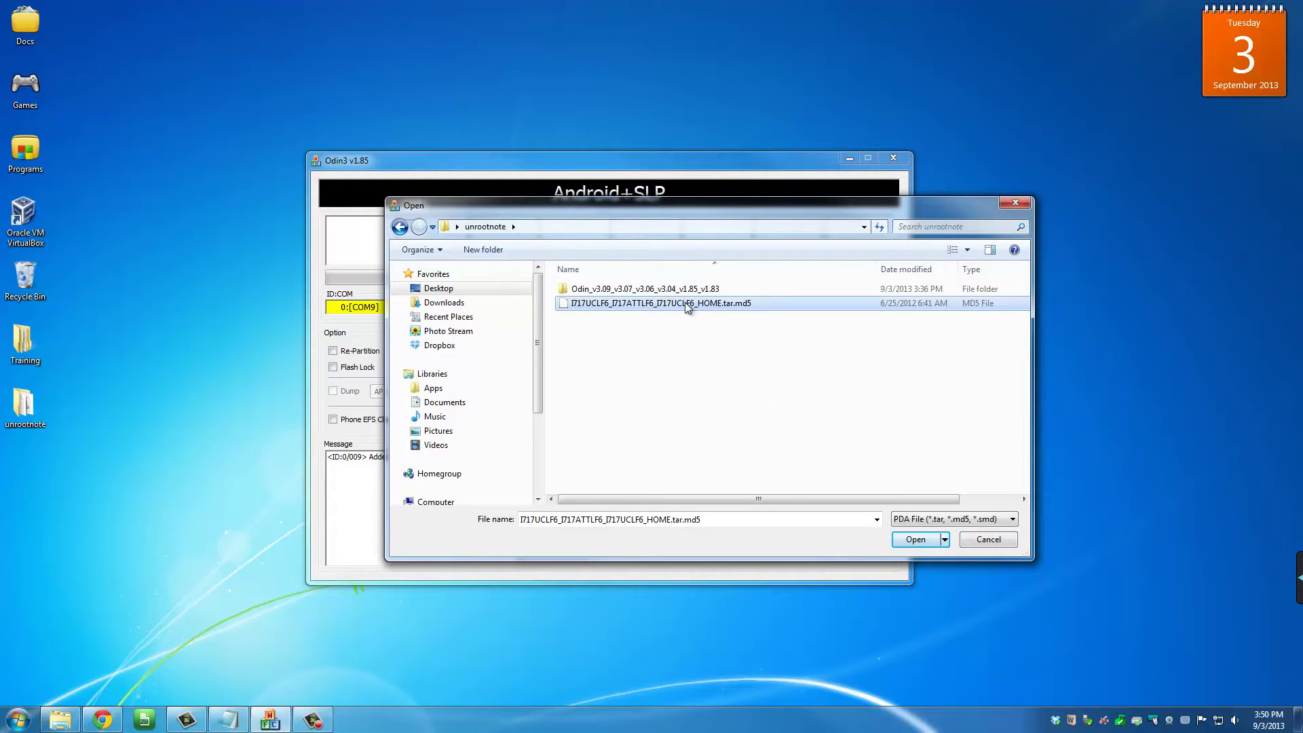
{"action": "left_click", "coordinate": [915, 540]}
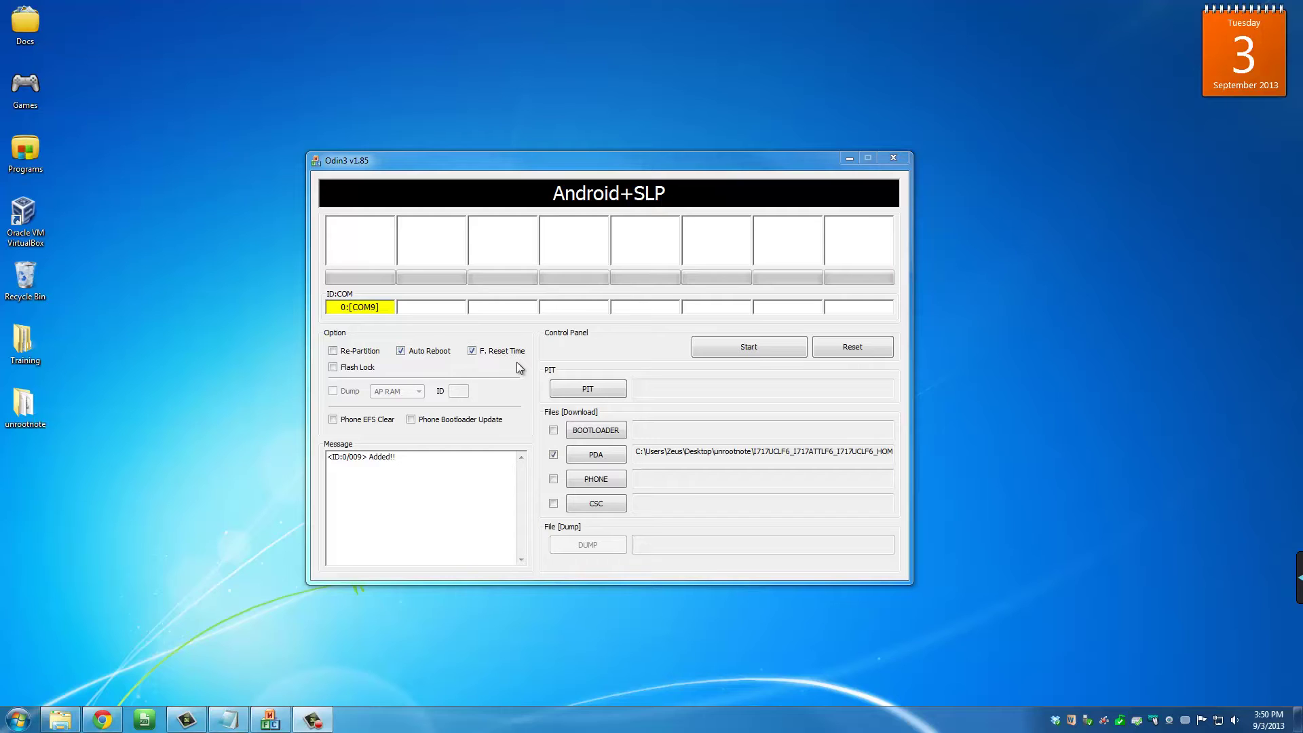
Step: Start flashing the loaded I717UCLF6 stock firmware to the Galaxy Note
{"action": "left_click", "coordinate": [749, 349]}
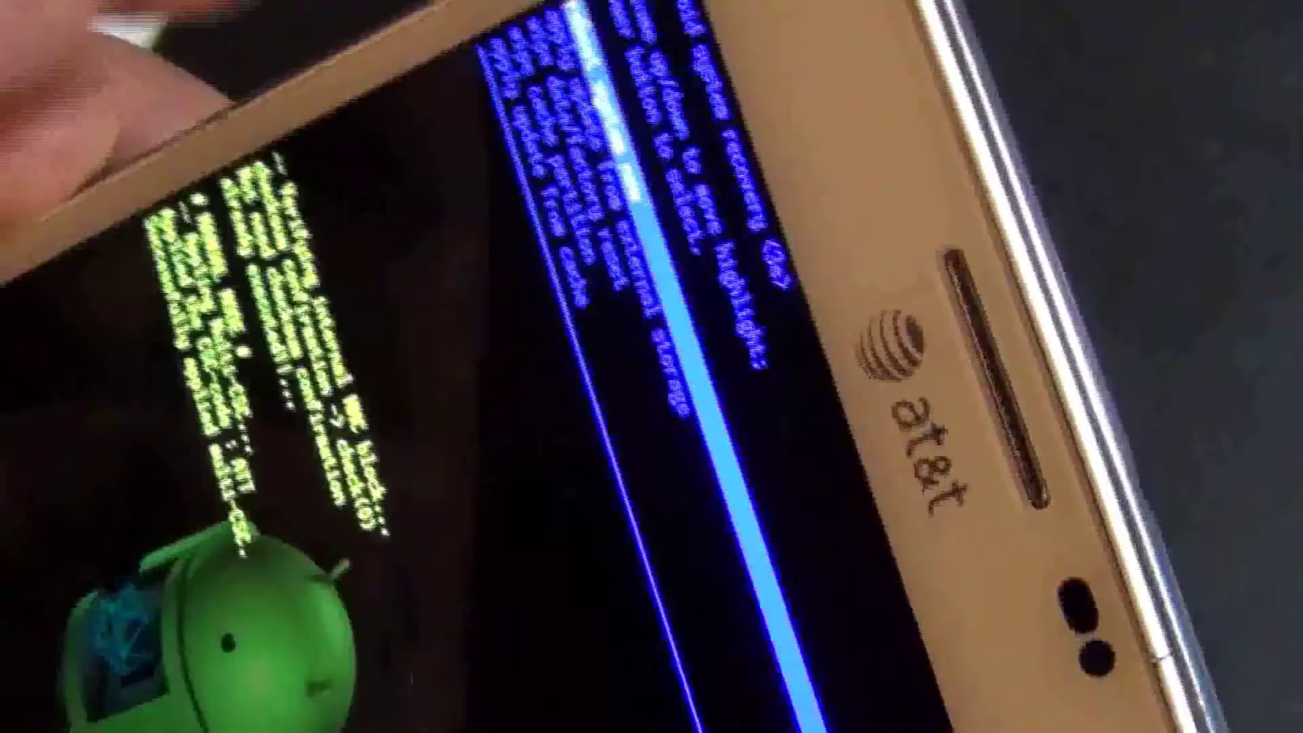
Step: Move the recovery menu highlight down toward wipe data/factory reset
{"action": "key", "text": "Down"}
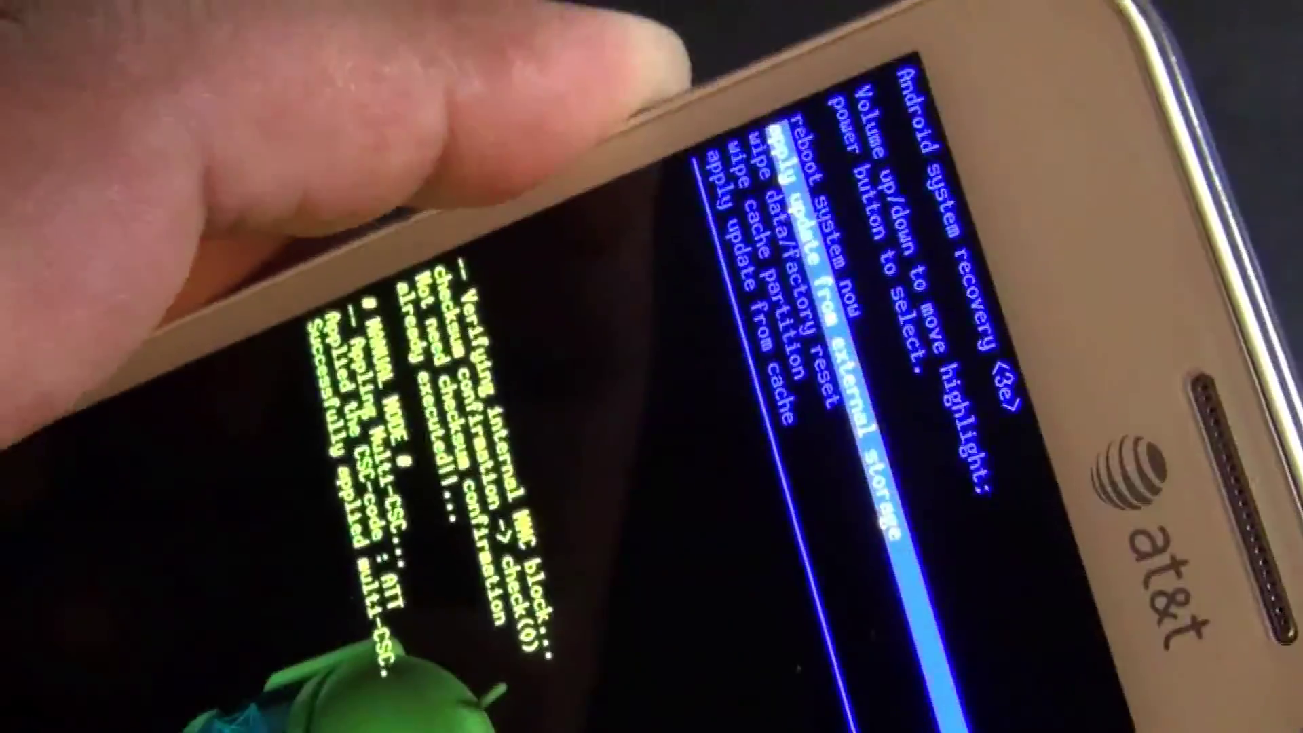